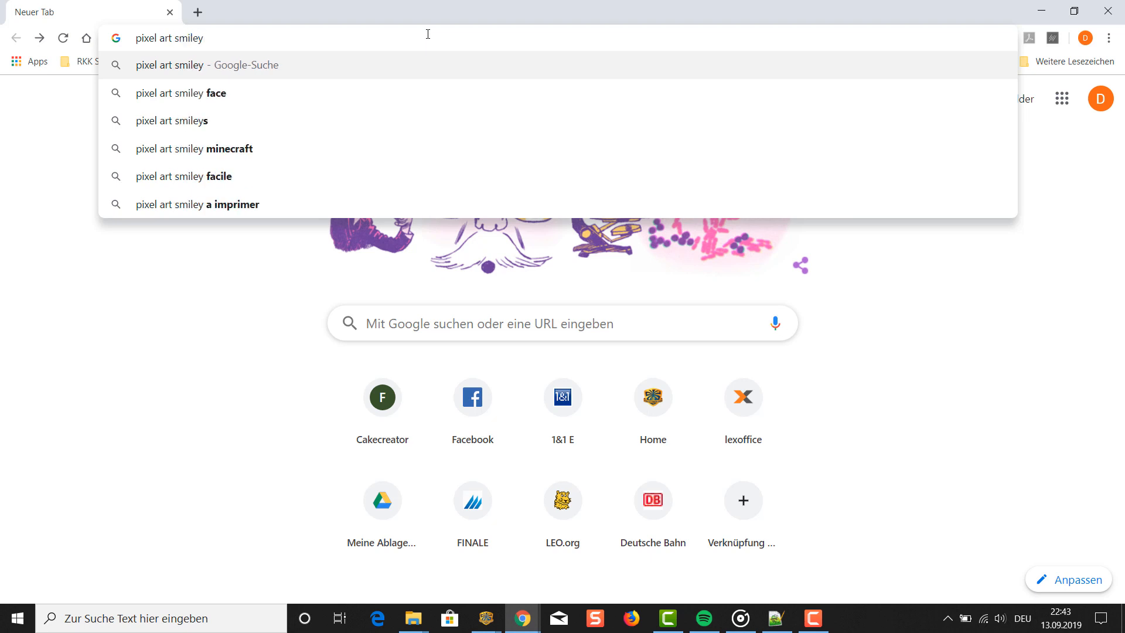
- Search Google Images for "pixel art smiley" and open the preview of "Smiling Face Pixel Art – BRIK"
key(Return)
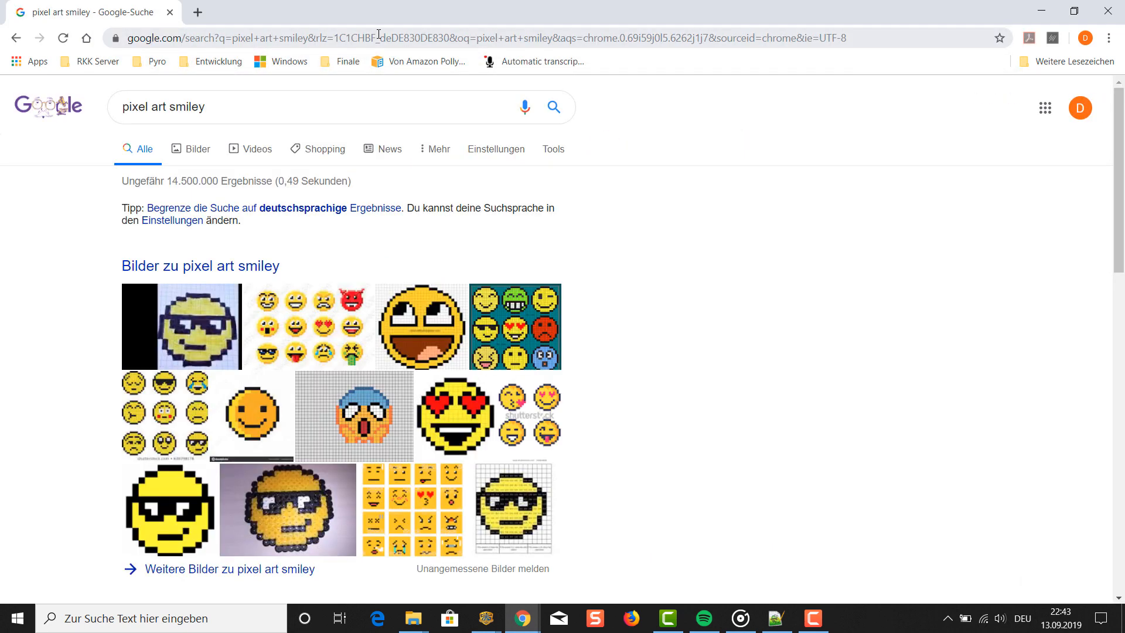
click(199, 151)
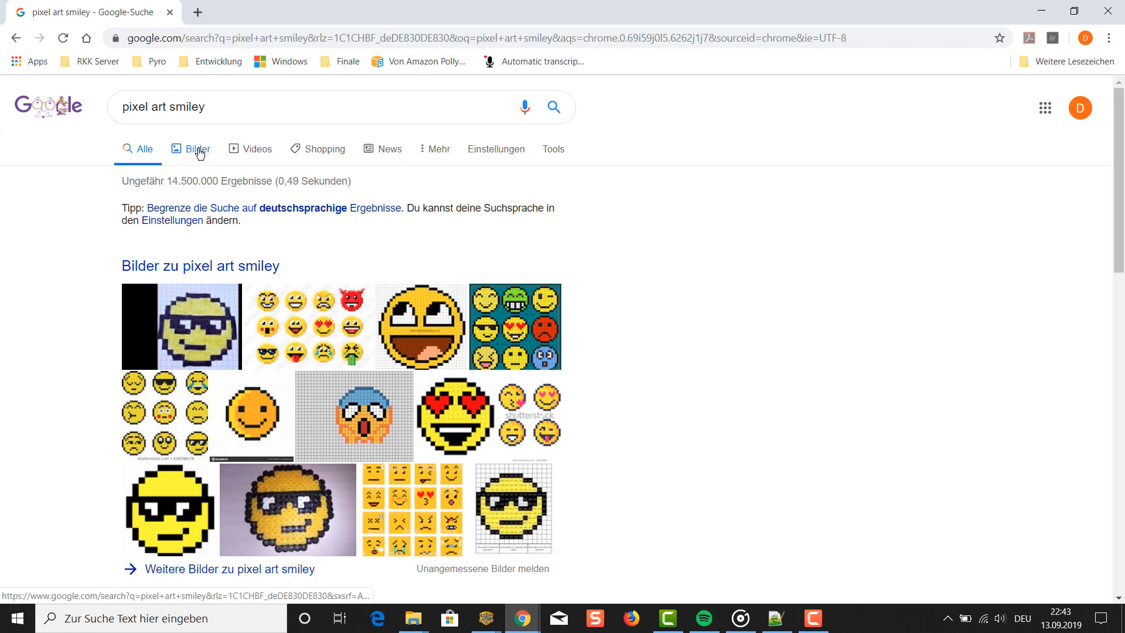
scroll(281, 234, down, 6)
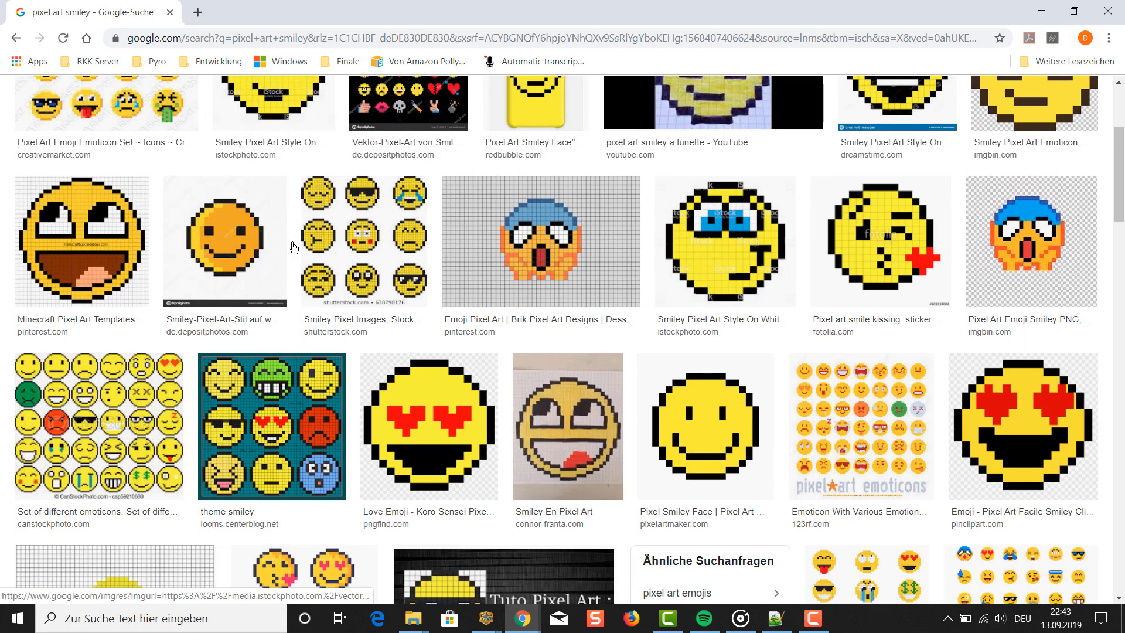
scroll(292, 244, down, 8)
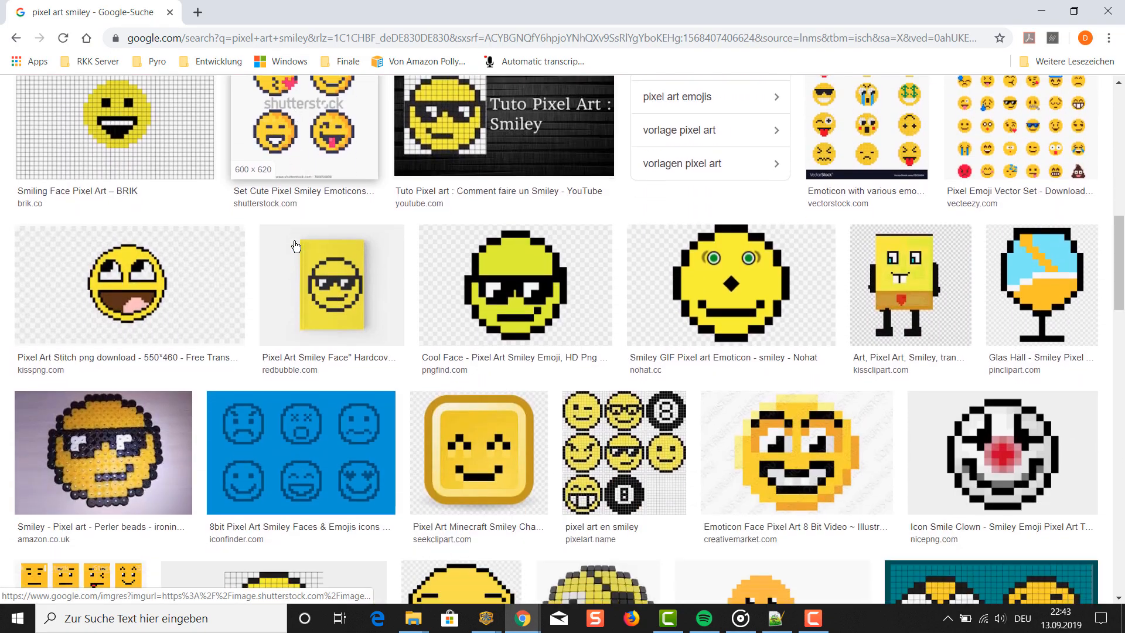
scroll(296, 246, down, 6)
scroll(317, 242, up, 9)
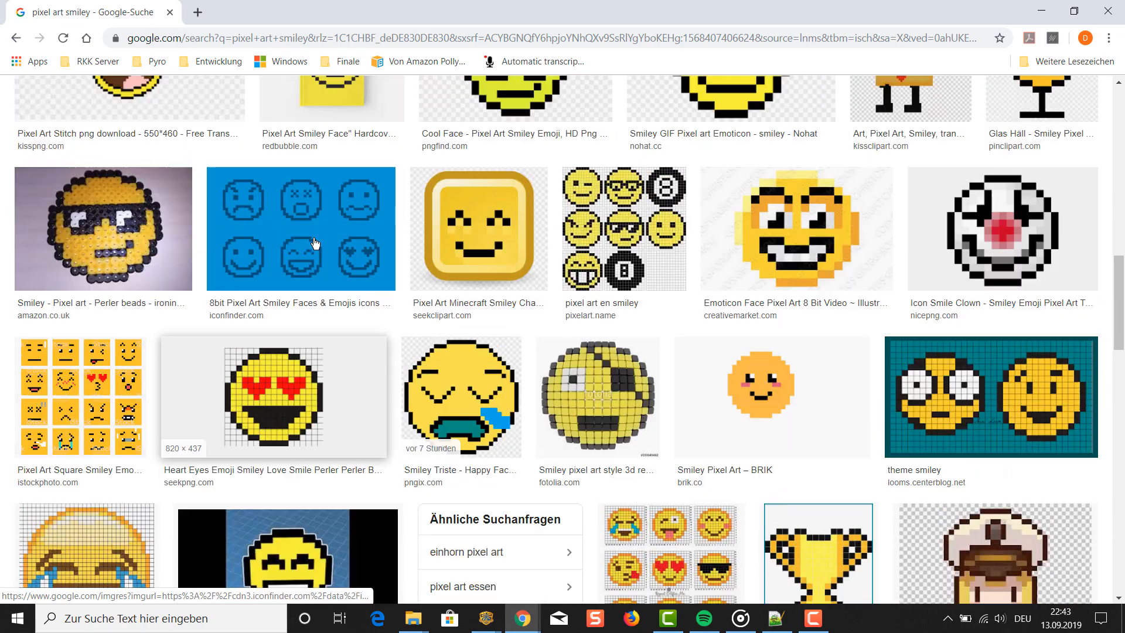
scroll(317, 241, up, 3)
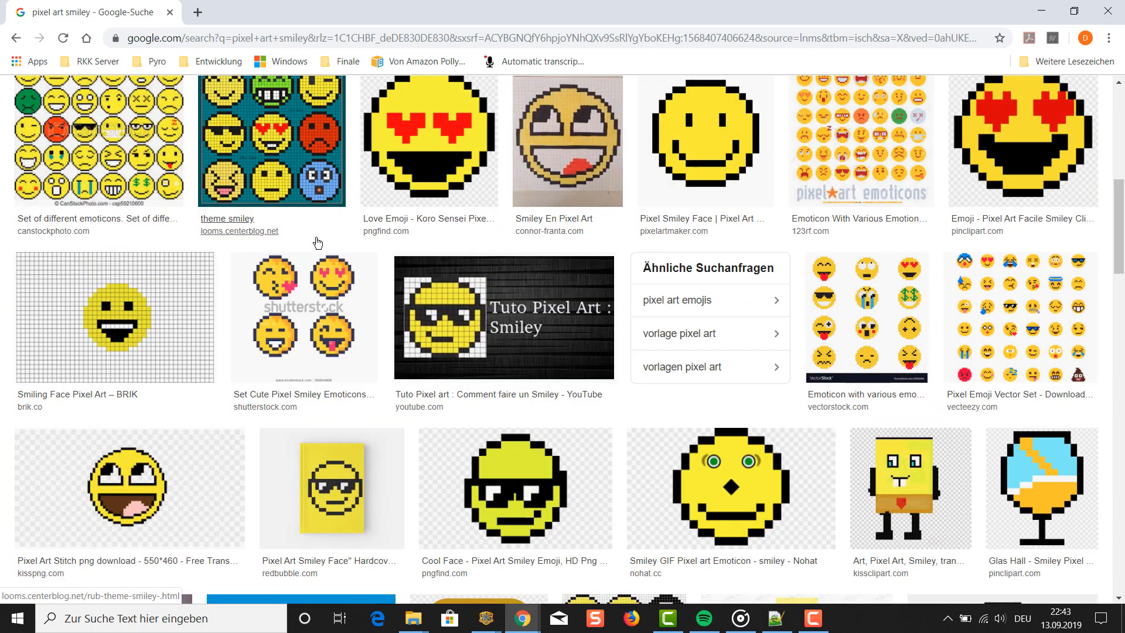
click(167, 298)
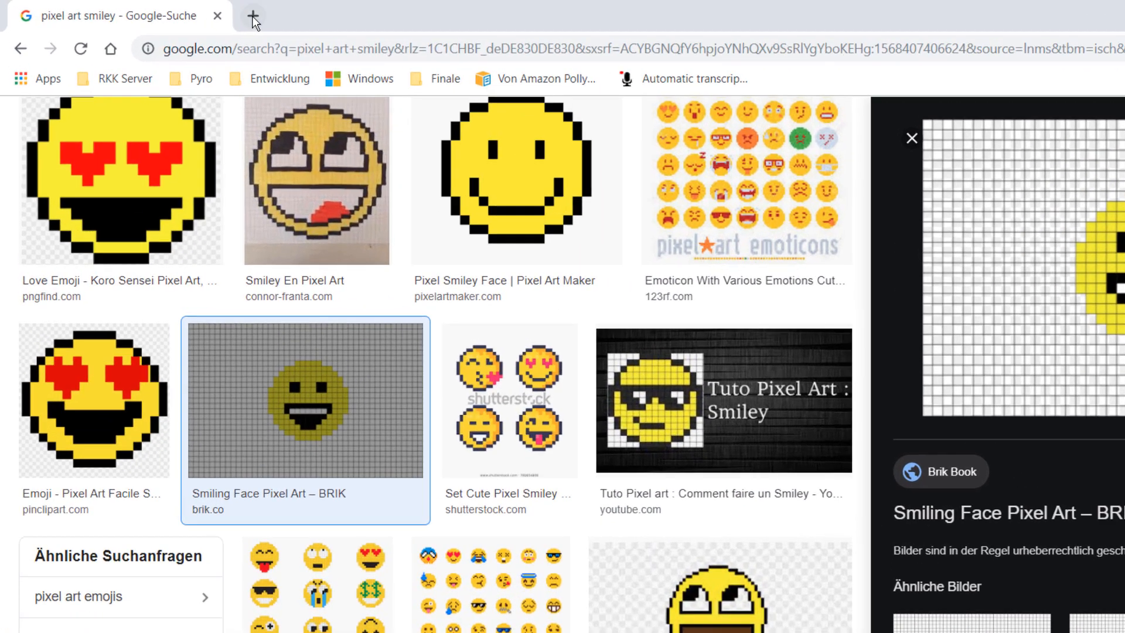
- Open cakecreator.finale3d.de in a new browser tab
click(253, 16)
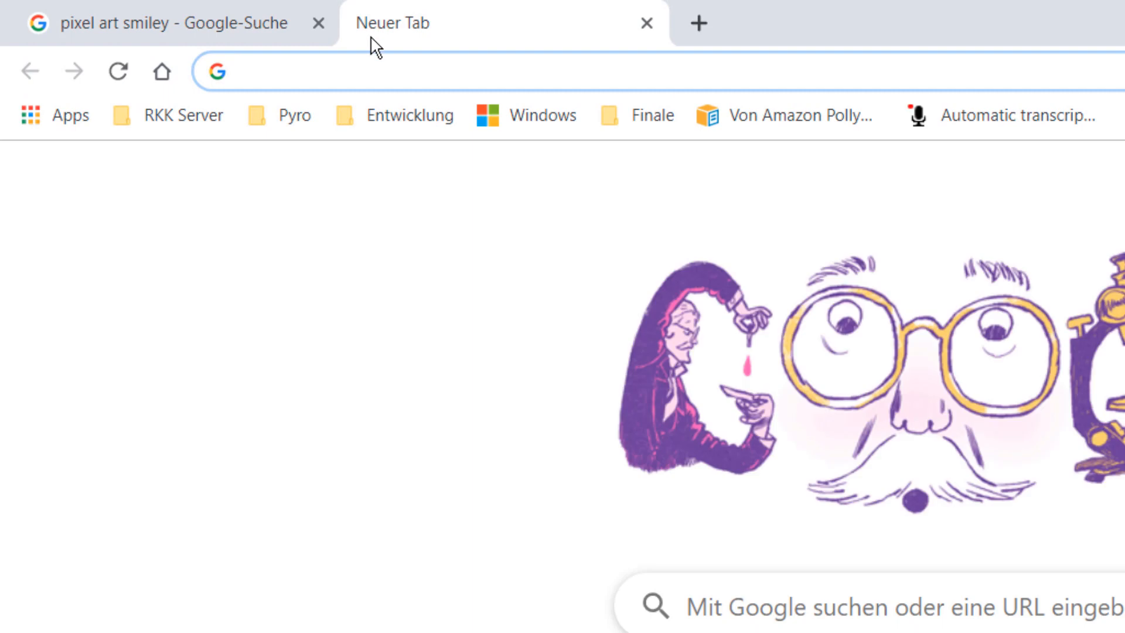
text(cakec)
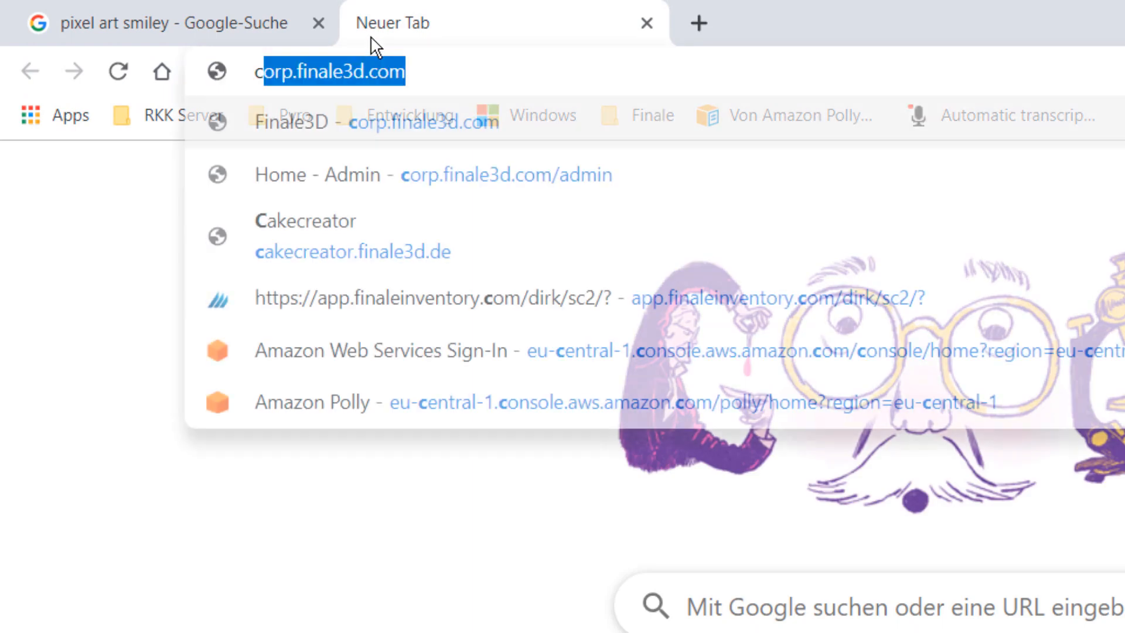
text(reat)
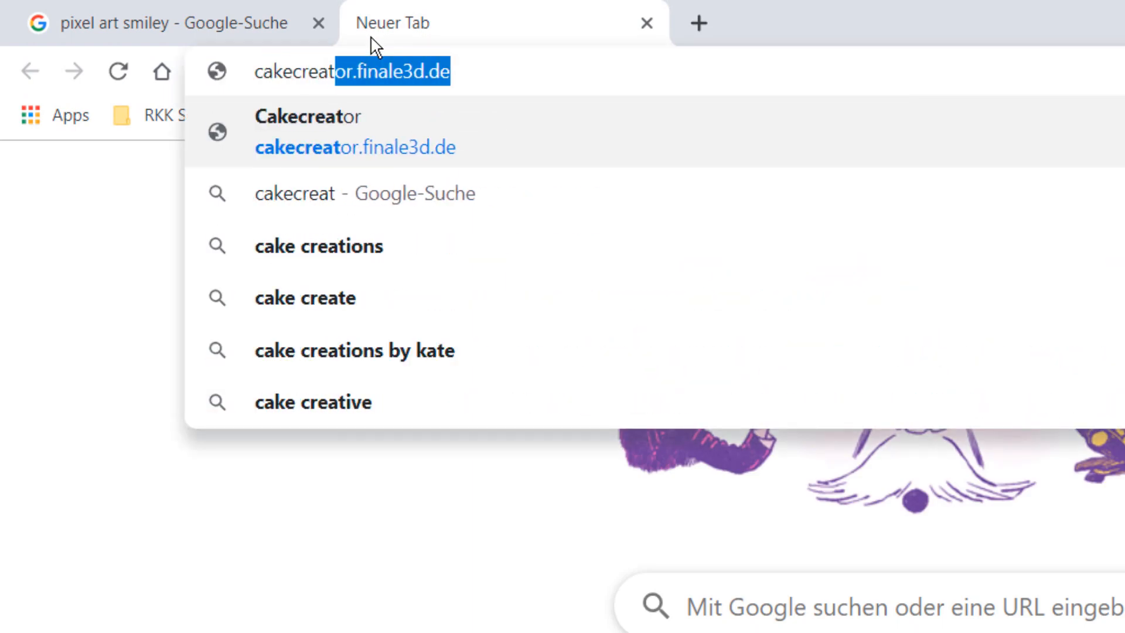
key(Return)
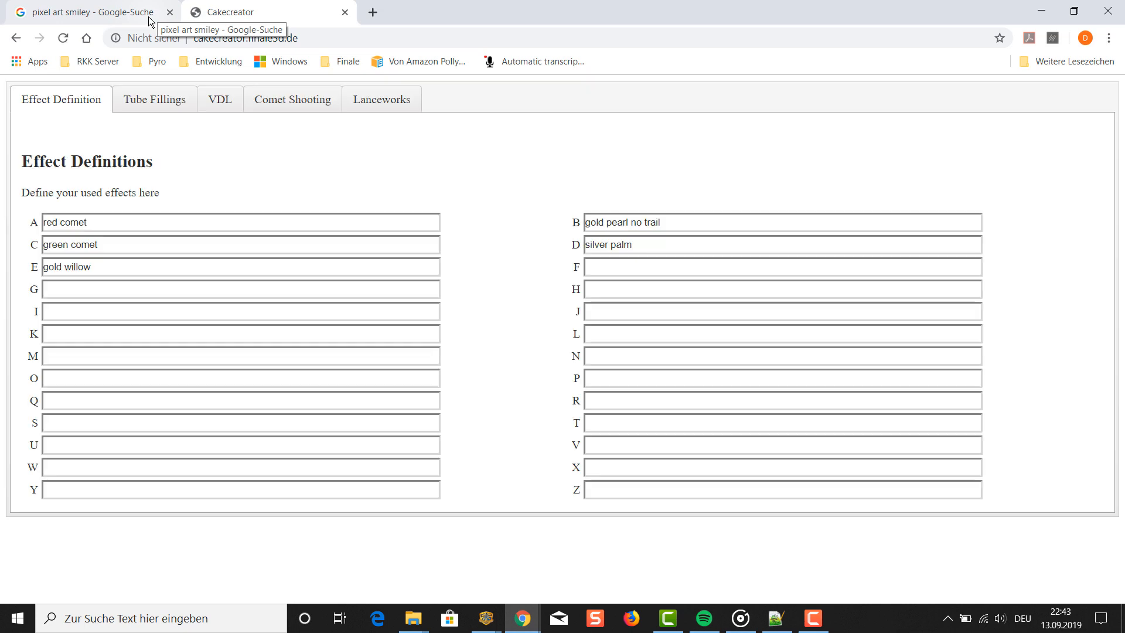
- Replace the definition of effect A with "white comet"
click(136, 222)
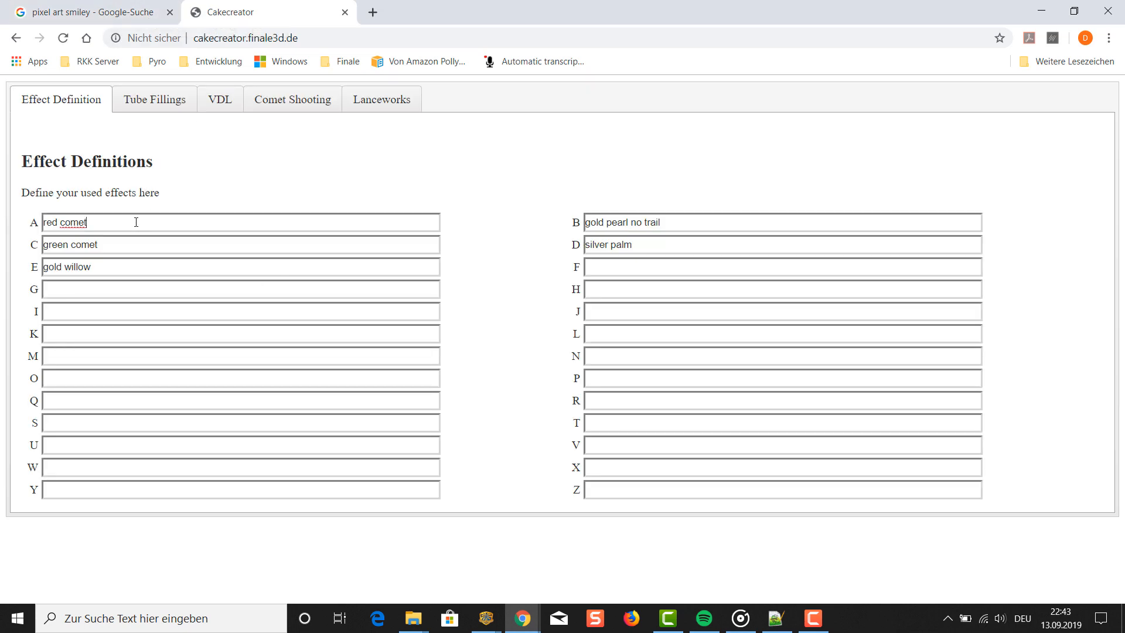
key(BackSpace)
key(BackSpace)
key(BackSpace)
key(BackSpace)
key(BackSpace)
key(BackSpace)
key(BackSpace)
key(BackSpace)
key(BackSpace)
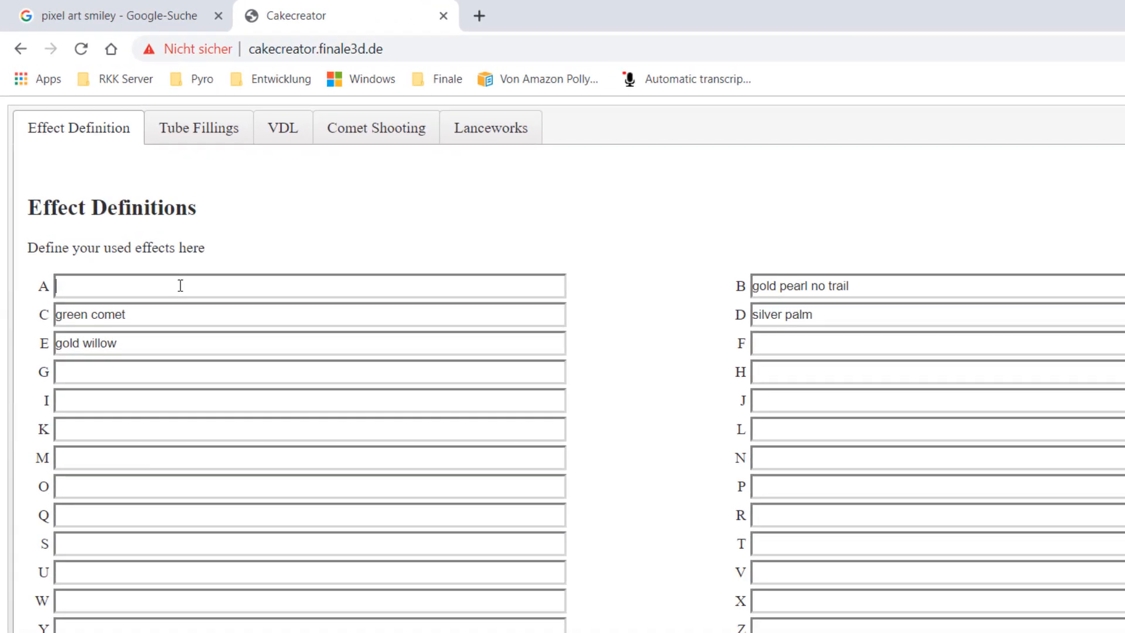
text(white )
text(co)
text(em)
key(BackSpace)
key(BackSpace)
key(BackSpace)
text(omet)
- Replace the definition of effect B with "yellow comet"
key(Tab)
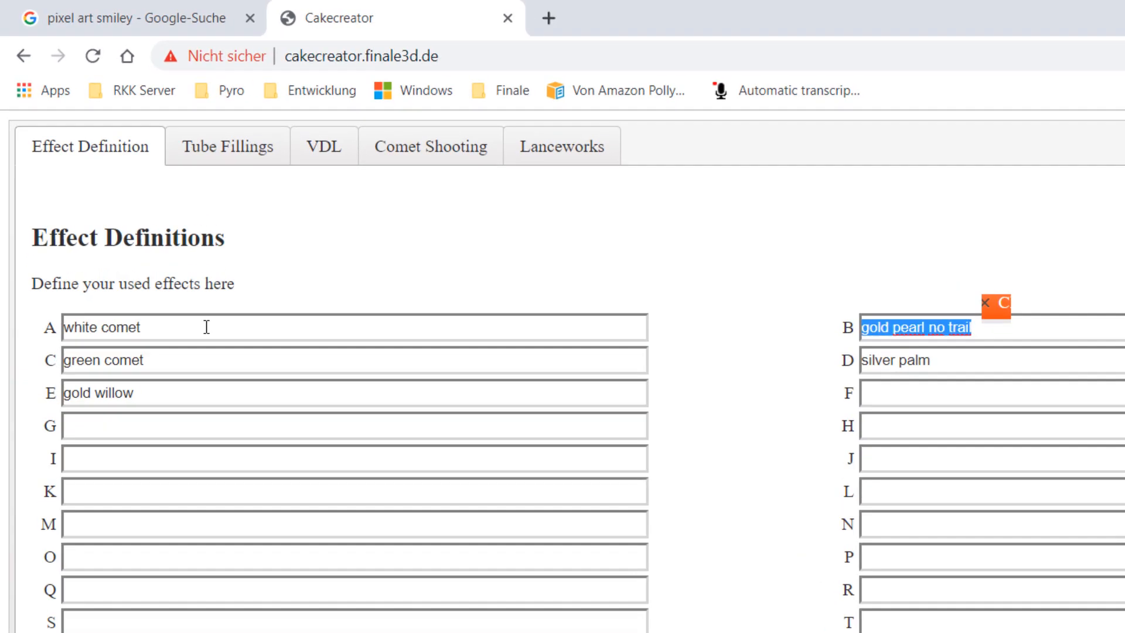
text(yellow )
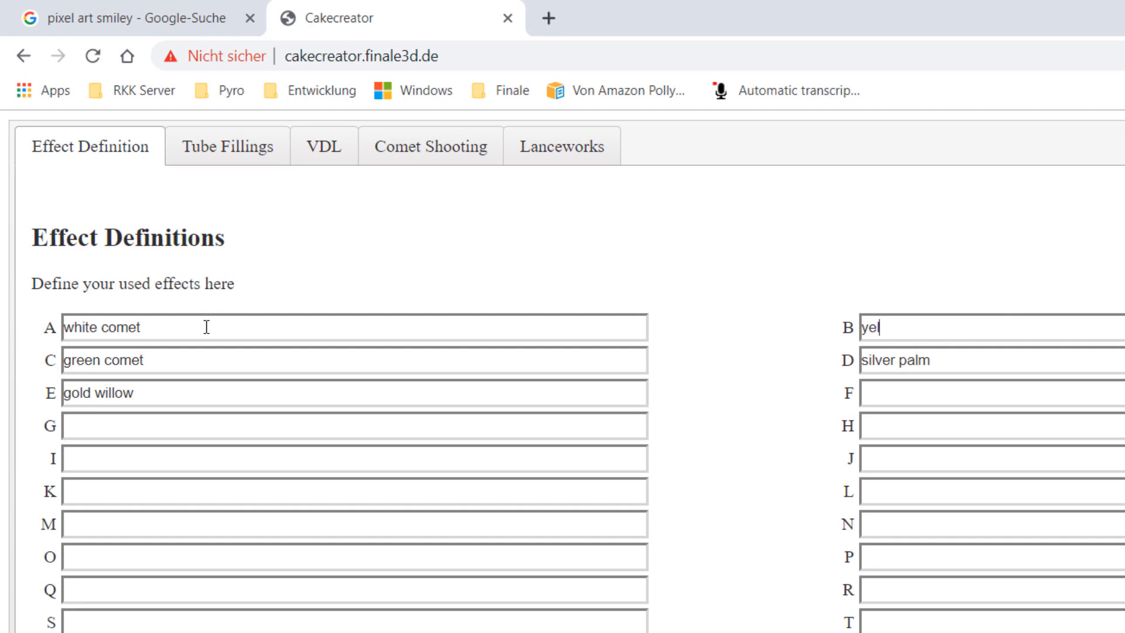
text(comet)
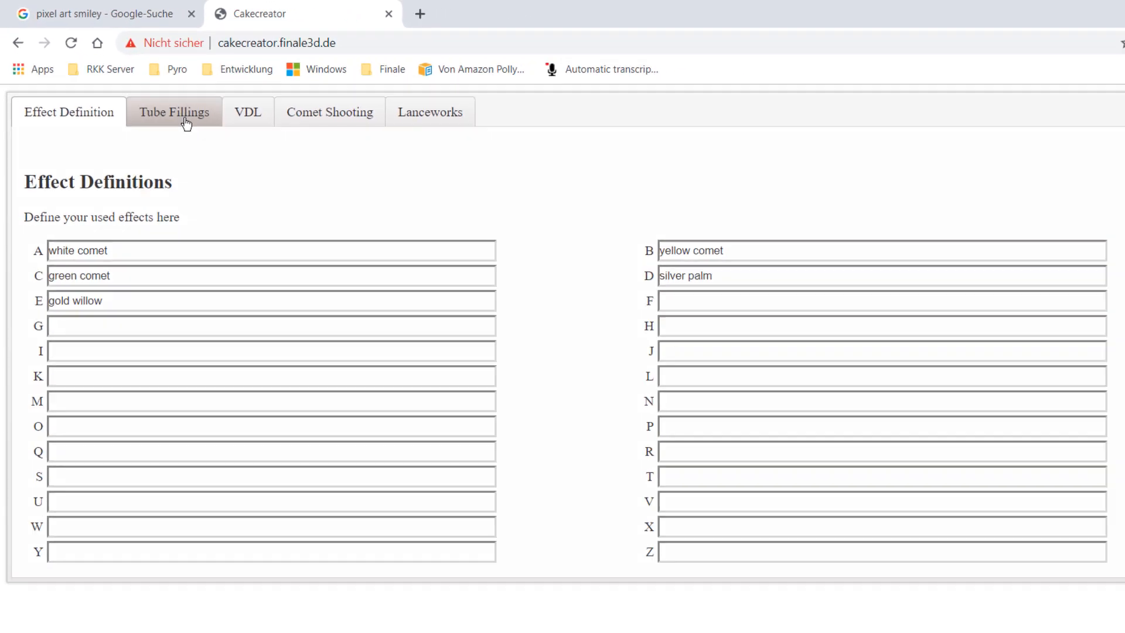
- Make (B) Yellow Comet the current effect for the tube fillings and check the smiley reference image
click(238, 154)
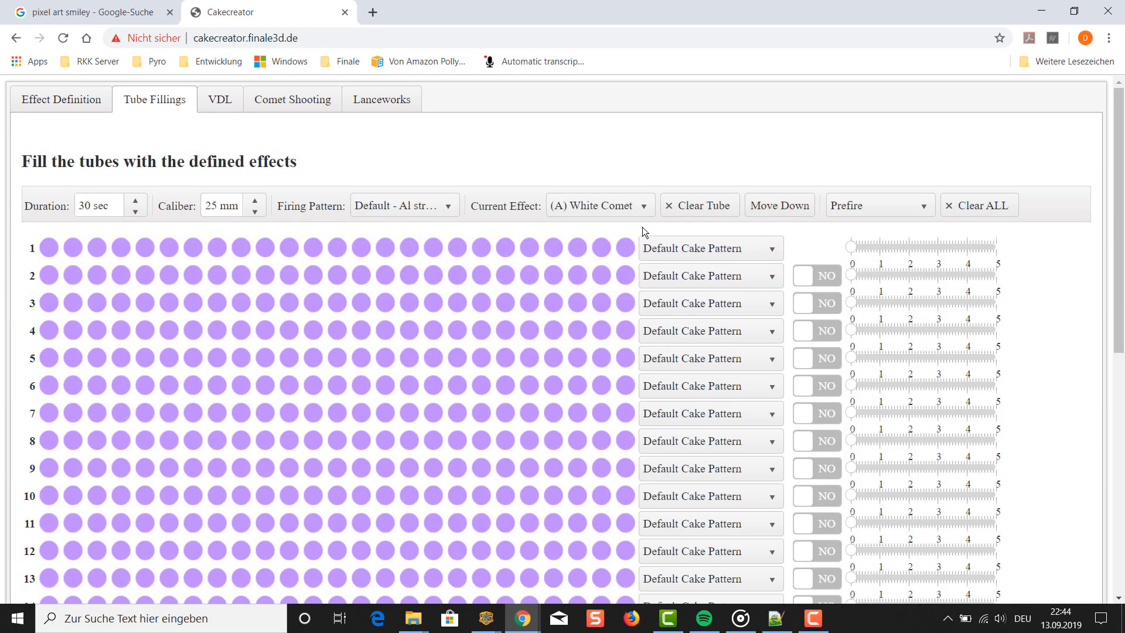
click(648, 207)
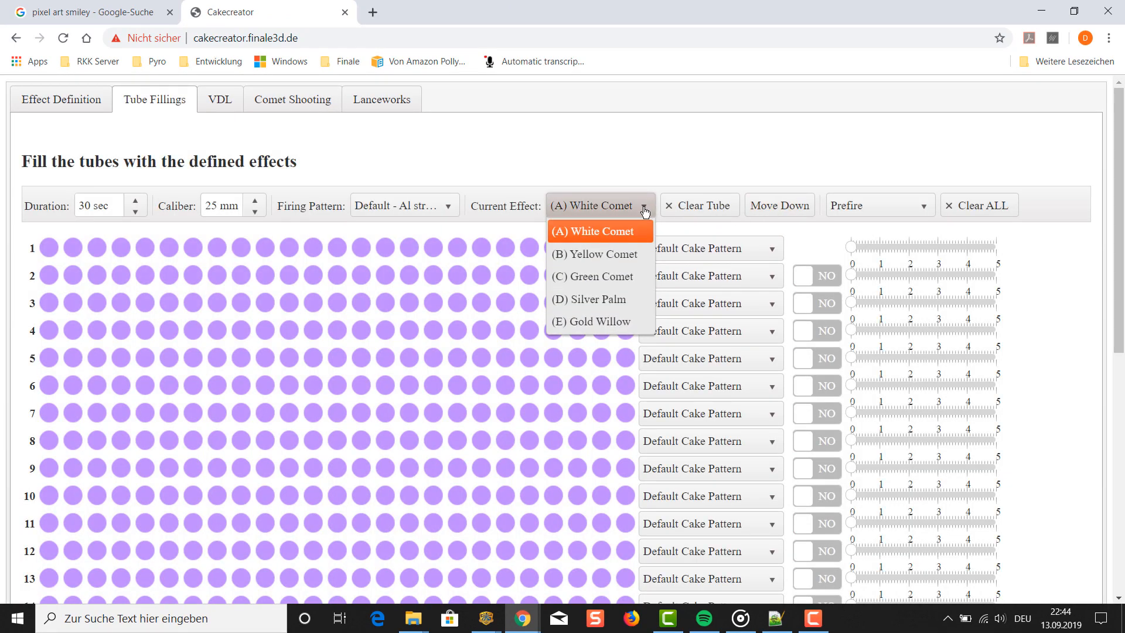
click(632, 259)
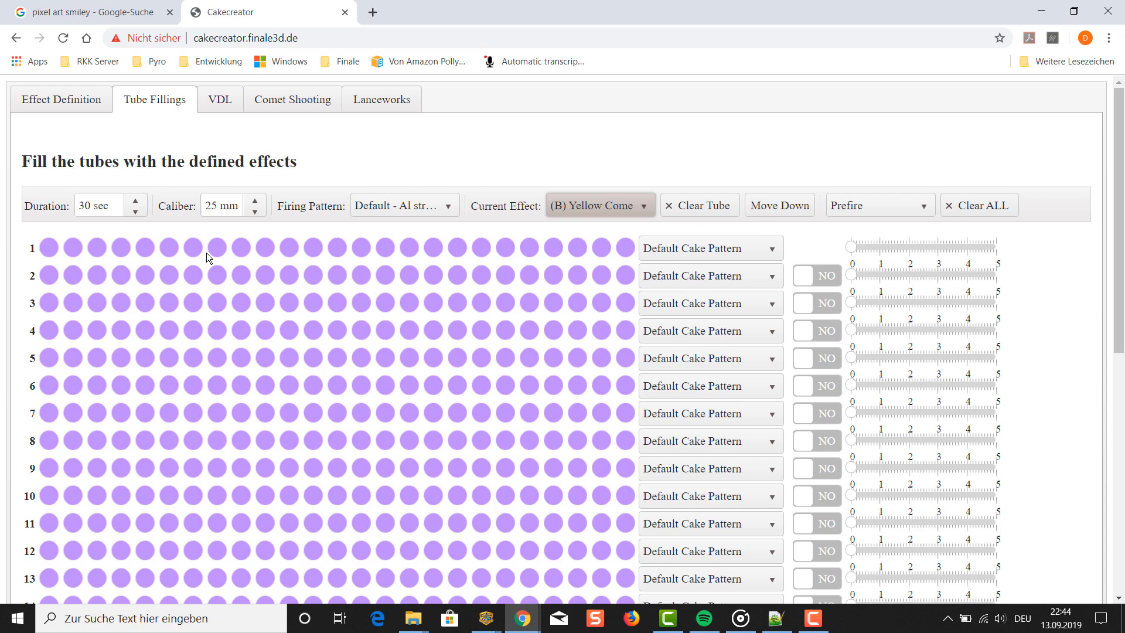
click(124, 15)
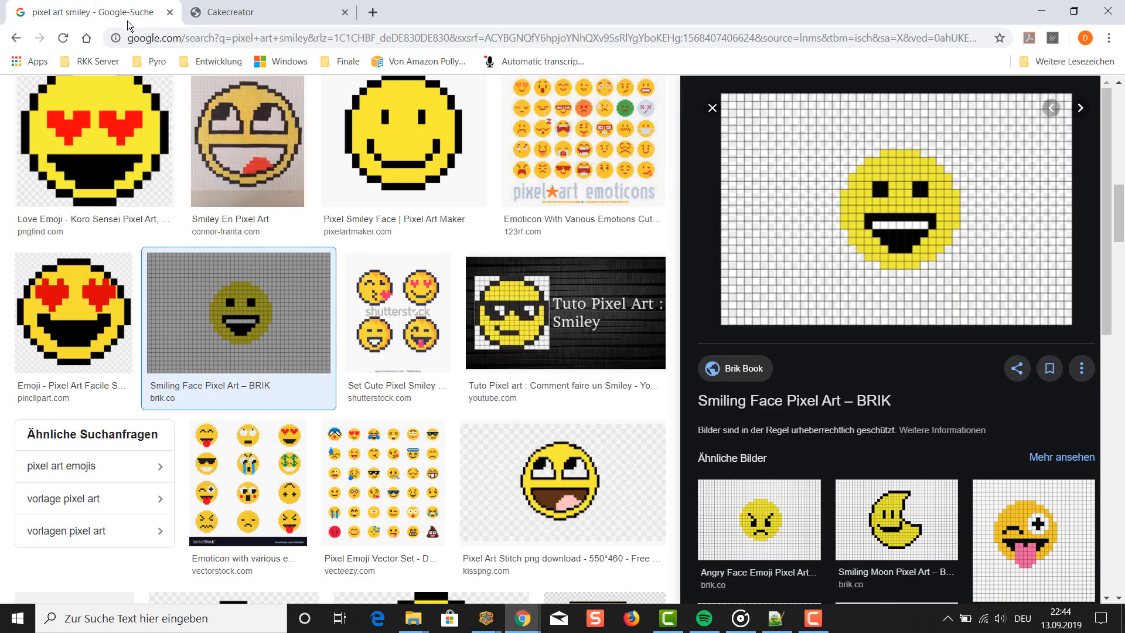
click(243, 22)
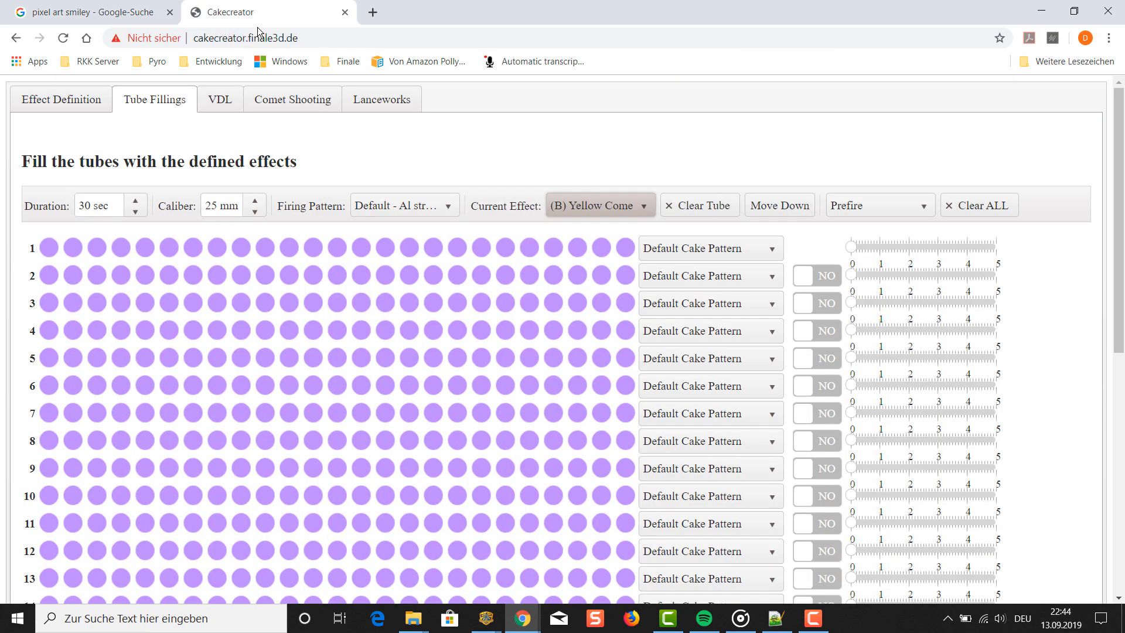
- Fill tubes 9 to 14 of row 3 with Yellow Comet and continue the circle's left curve down to row 13
click(241, 303)
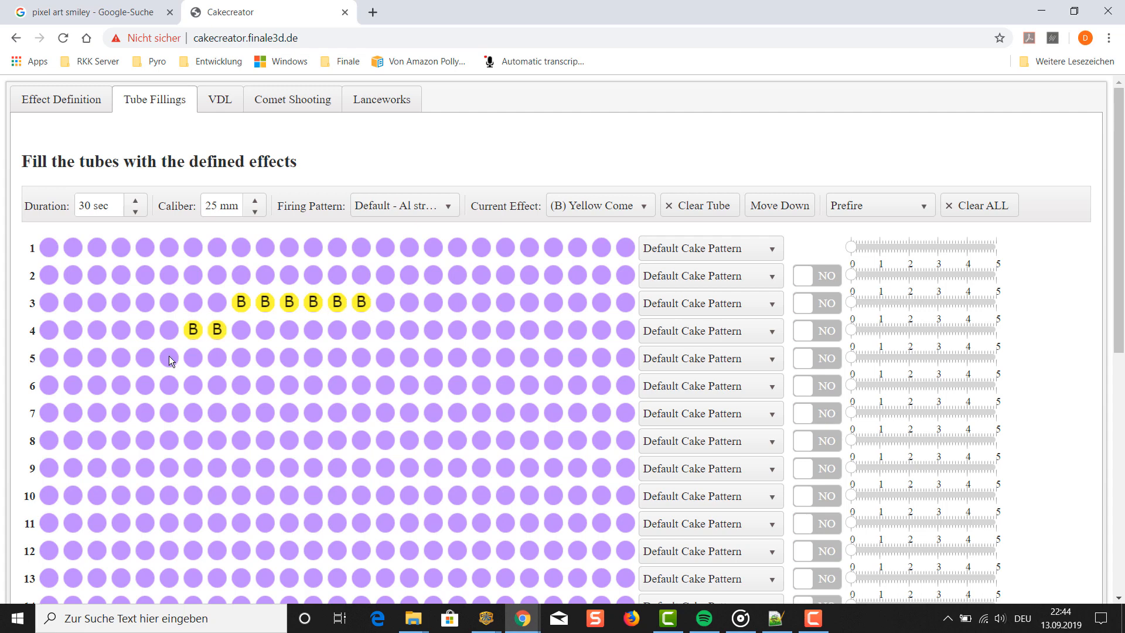
click(144, 385)
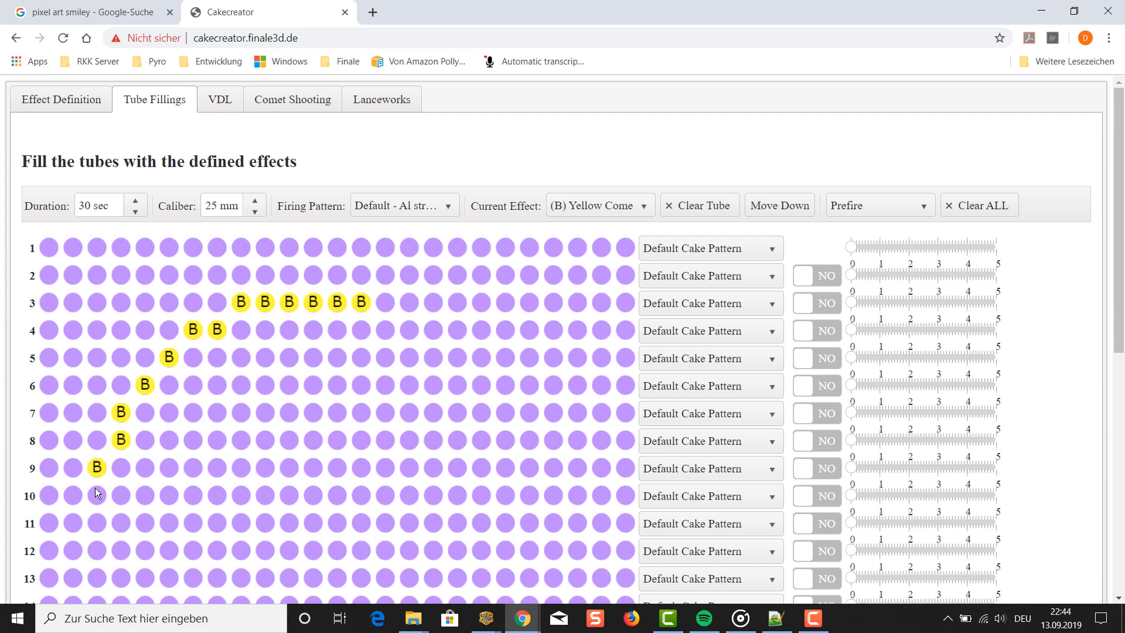
click(98, 548)
click(102, 571)
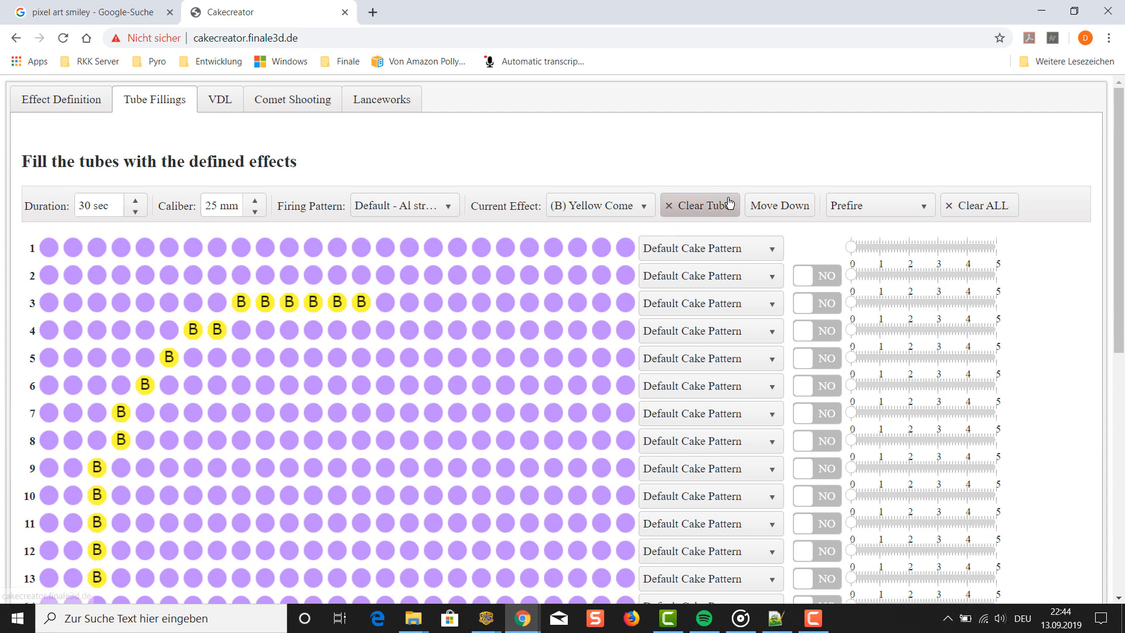
- Clear the yellow tube 14 at the right end of row 3
click(705, 206)
click(365, 299)
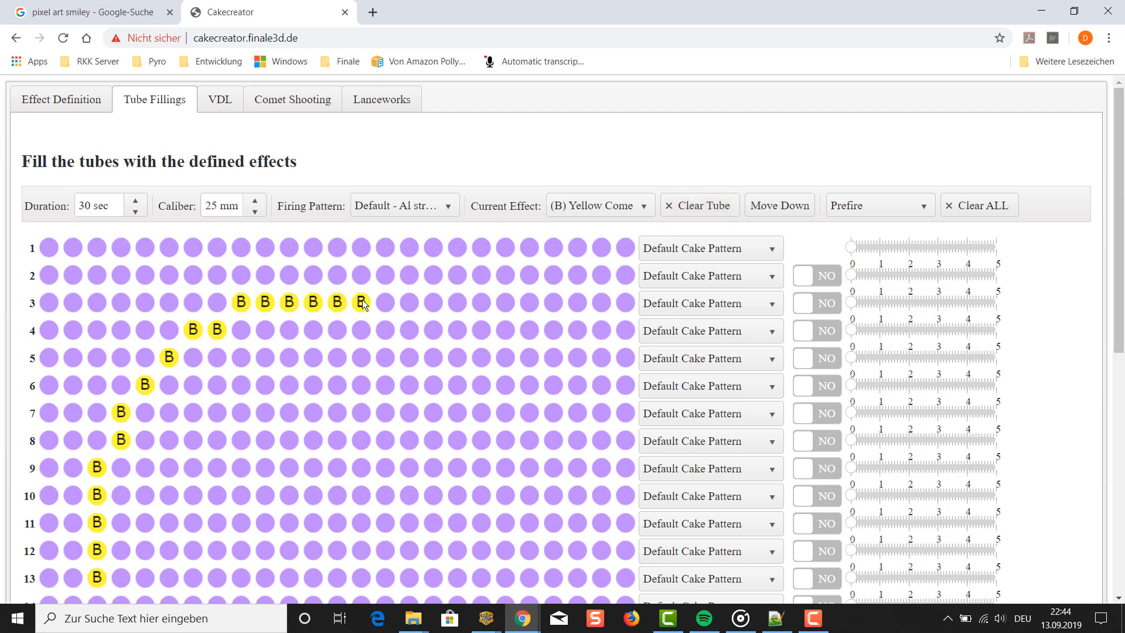
click(695, 210)
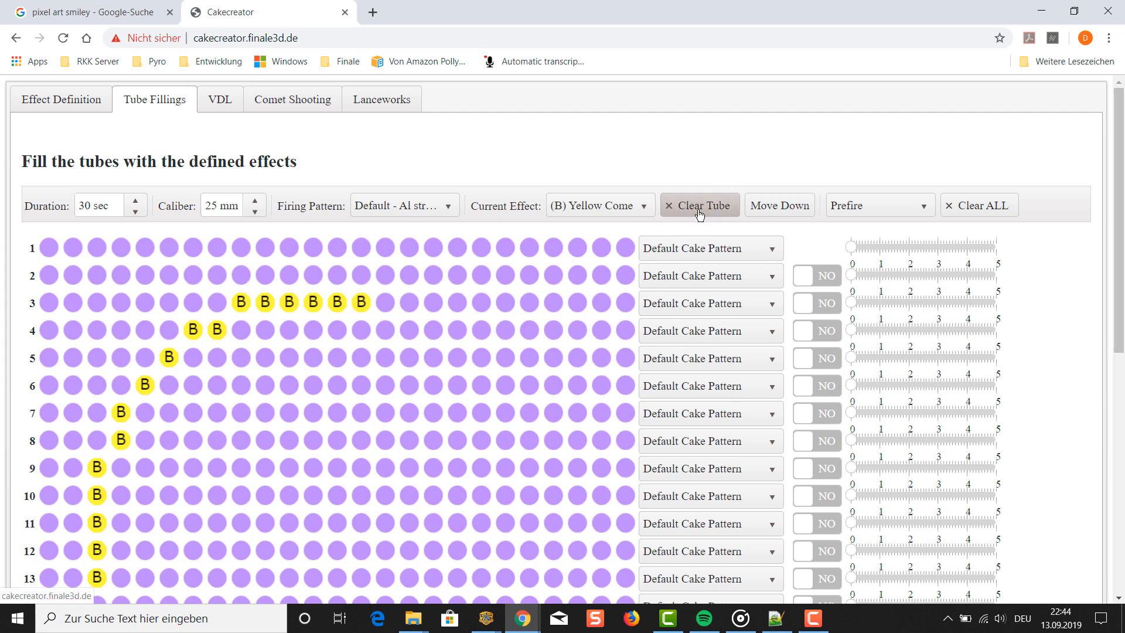
click(362, 301)
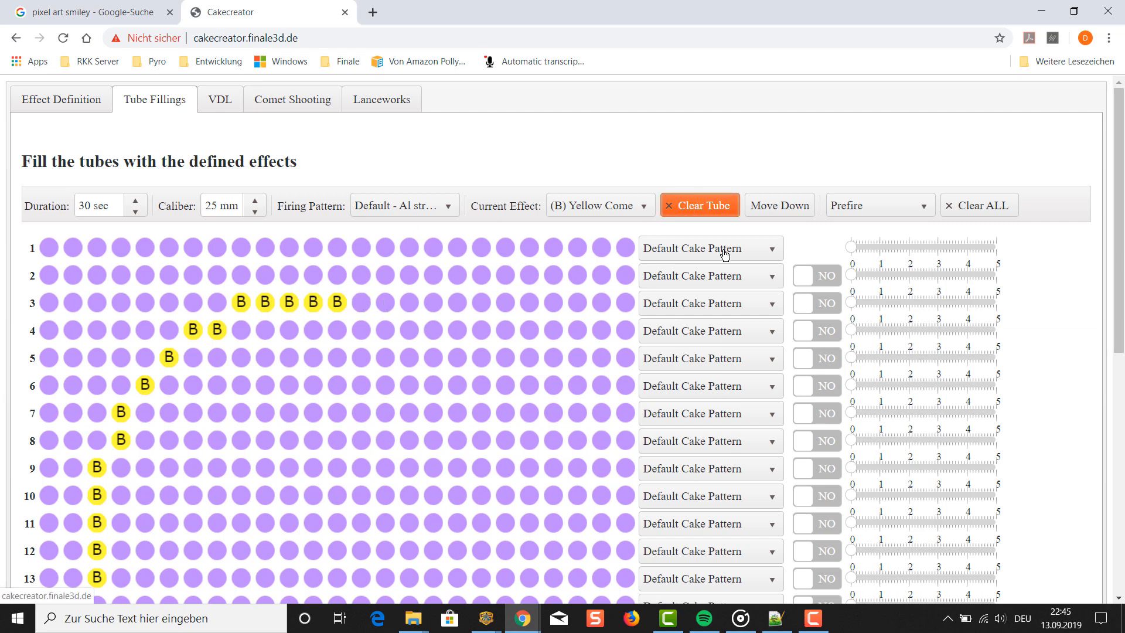
click(715, 207)
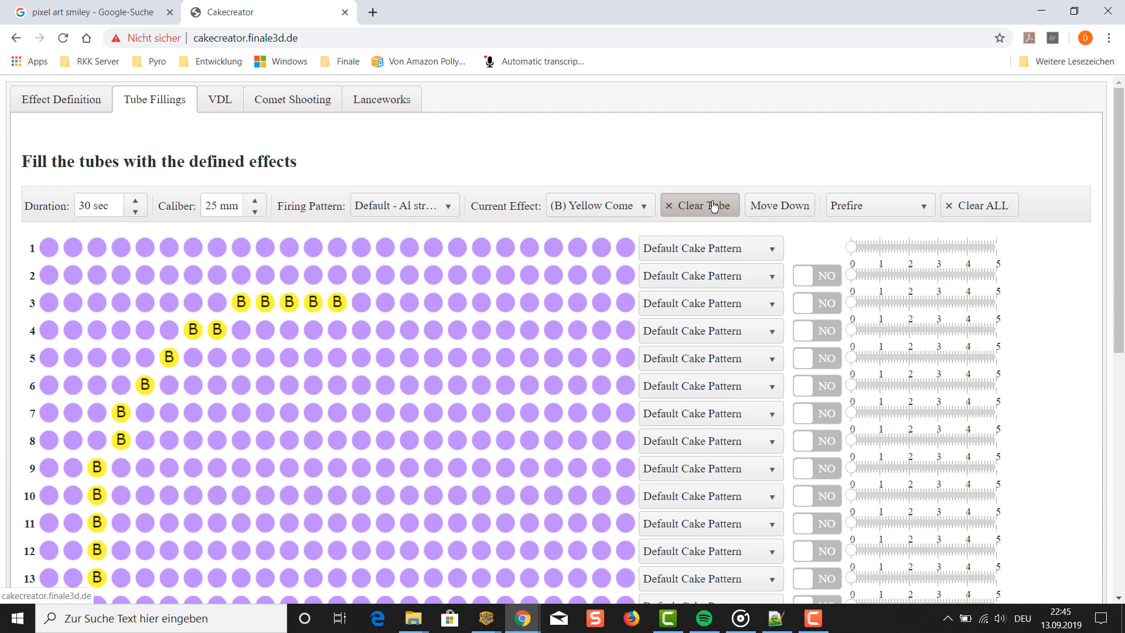
- Complete the yellow face outline with the right curve from tubes 14 and 15 of row 4, closing the circle at row 17
click(368, 328)
click(384, 330)
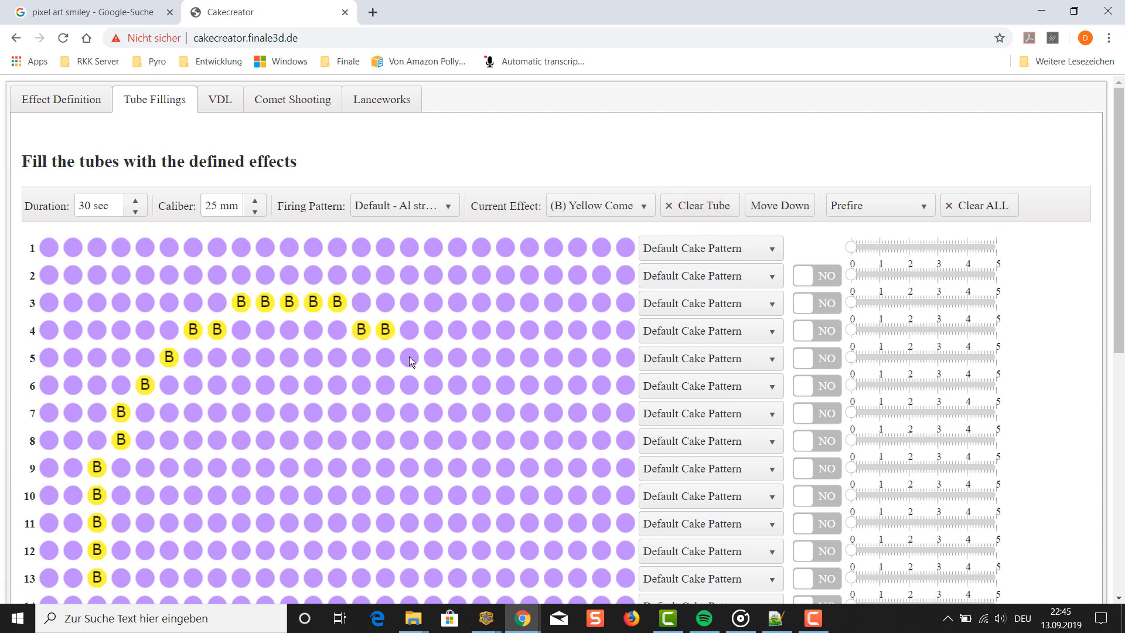
click(435, 385)
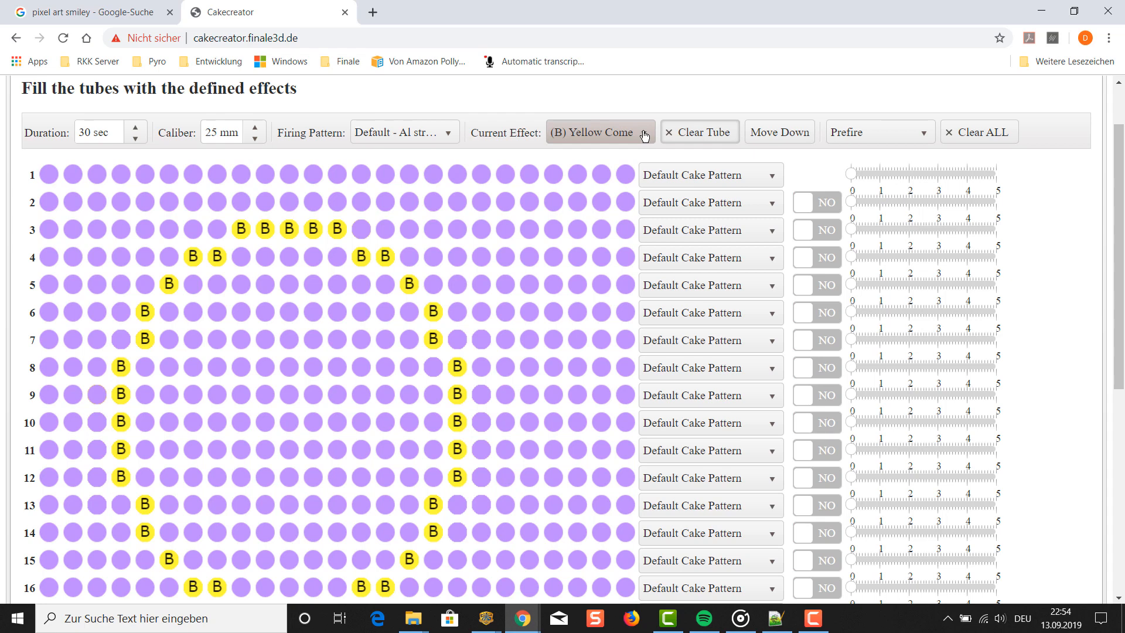
- Fill the eyes with White Comet in rows 7 and 8, using tubes 8–9 and 13–14
click(644, 133)
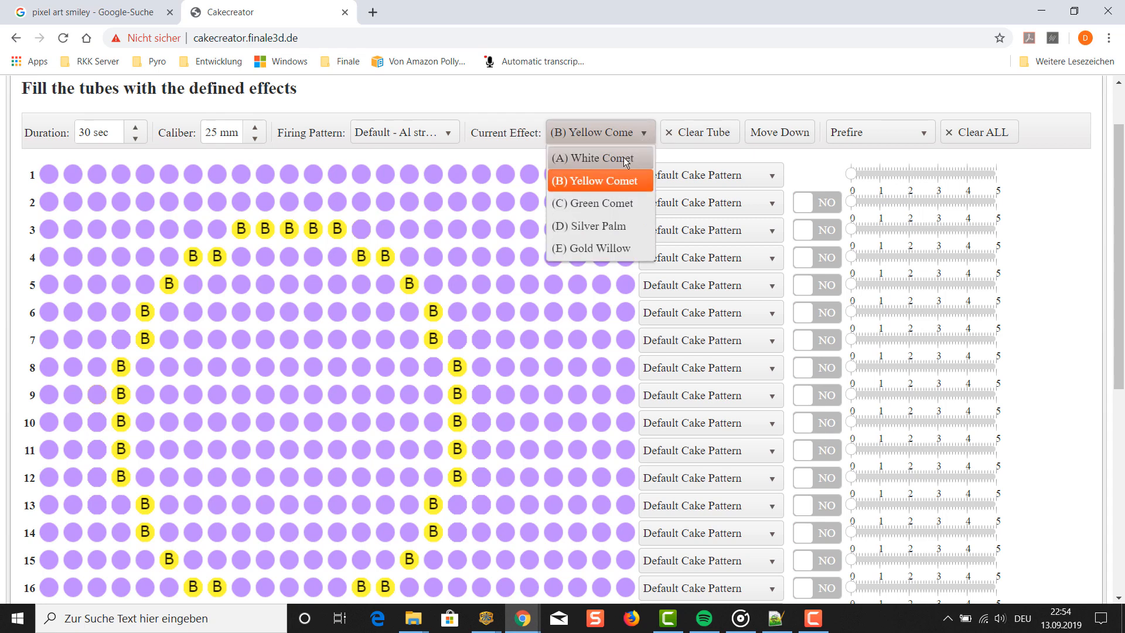
click(574, 157)
click(213, 336)
click(239, 338)
click(240, 364)
click(218, 366)
click(336, 338)
click(355, 339)
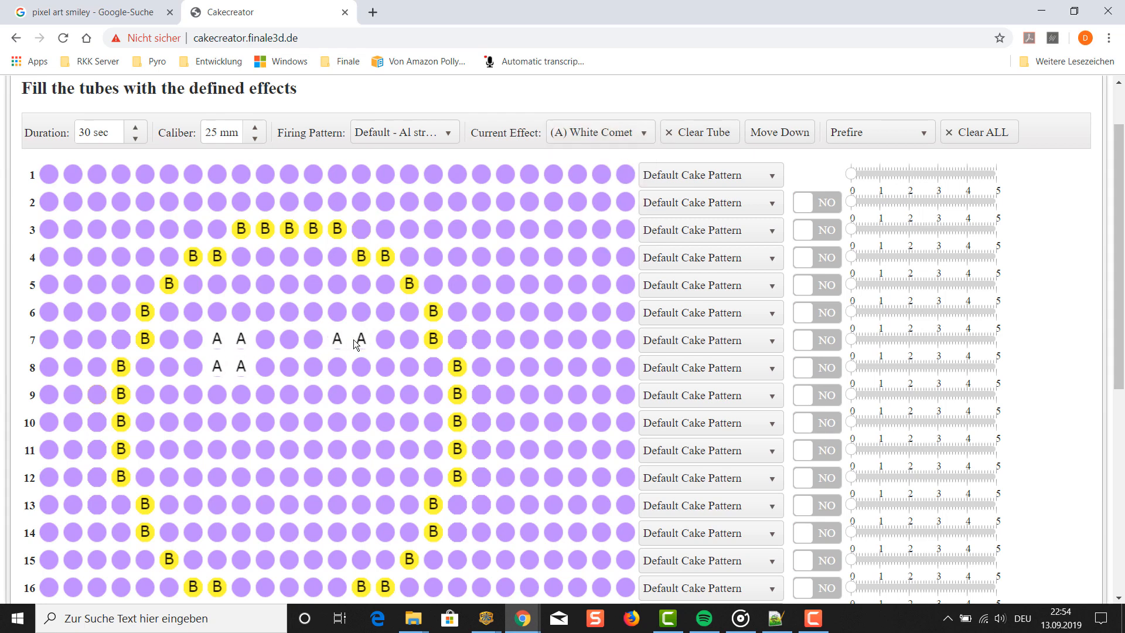
- Fill the smiling mouth with White Comet: tubes 8 and 14 in row 12, 9 and 13 in row 13, 10–12 in row 14
click(240, 504)
click(264, 532)
click(288, 531)
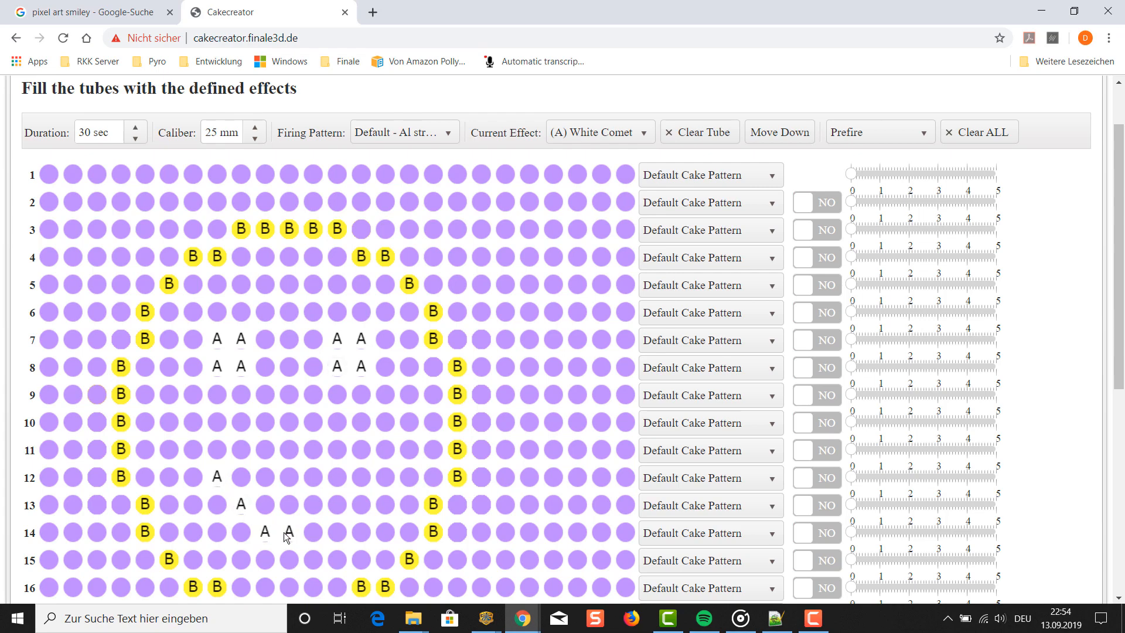
click(359, 477)
- Check the finished smiley pattern and look through the comet shooting script produced from it
scroll(437, 301, down, 3)
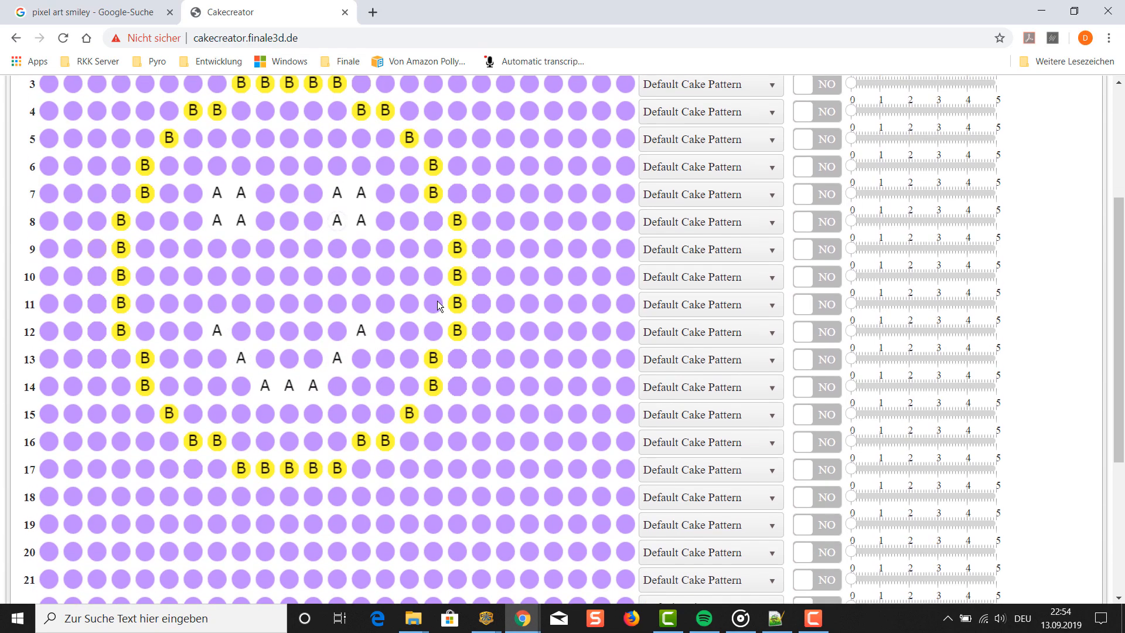
scroll(436, 296, up, 4)
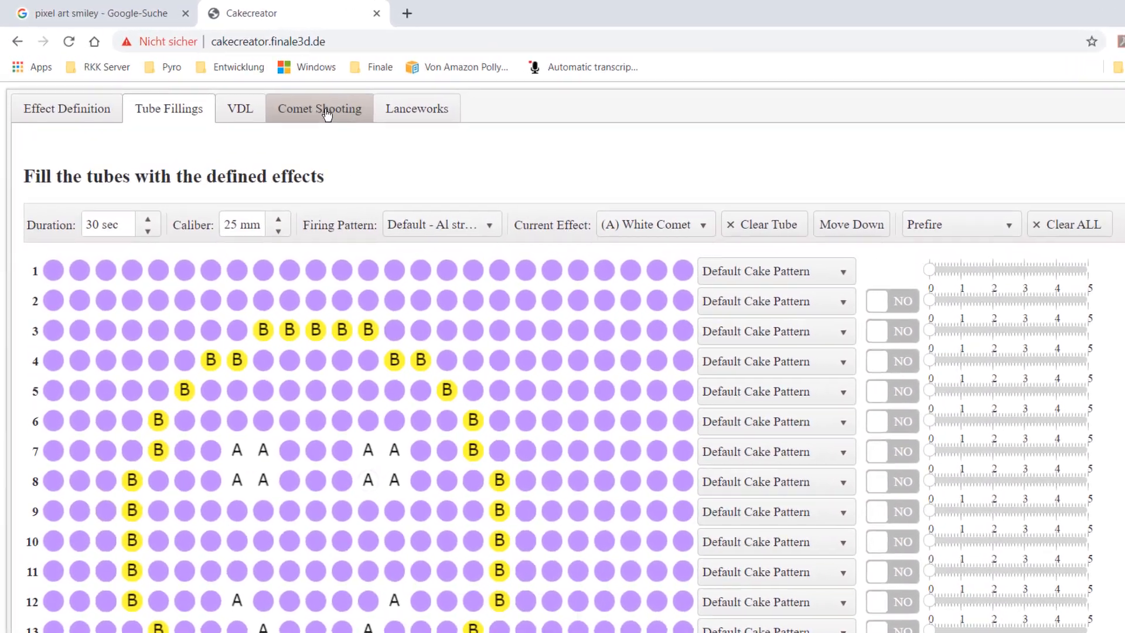
click(295, 100)
scroll(310, 249, down, 1)
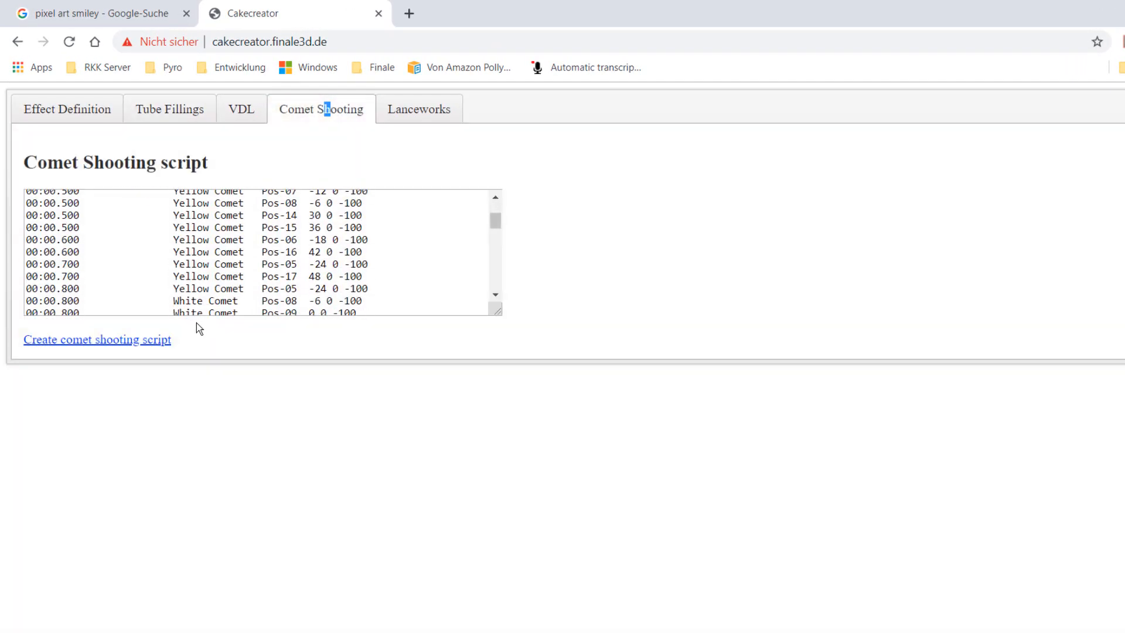
- Download the comet shooting script as a CSV file and switch to the show design window in Finale 3D
click(137, 344)
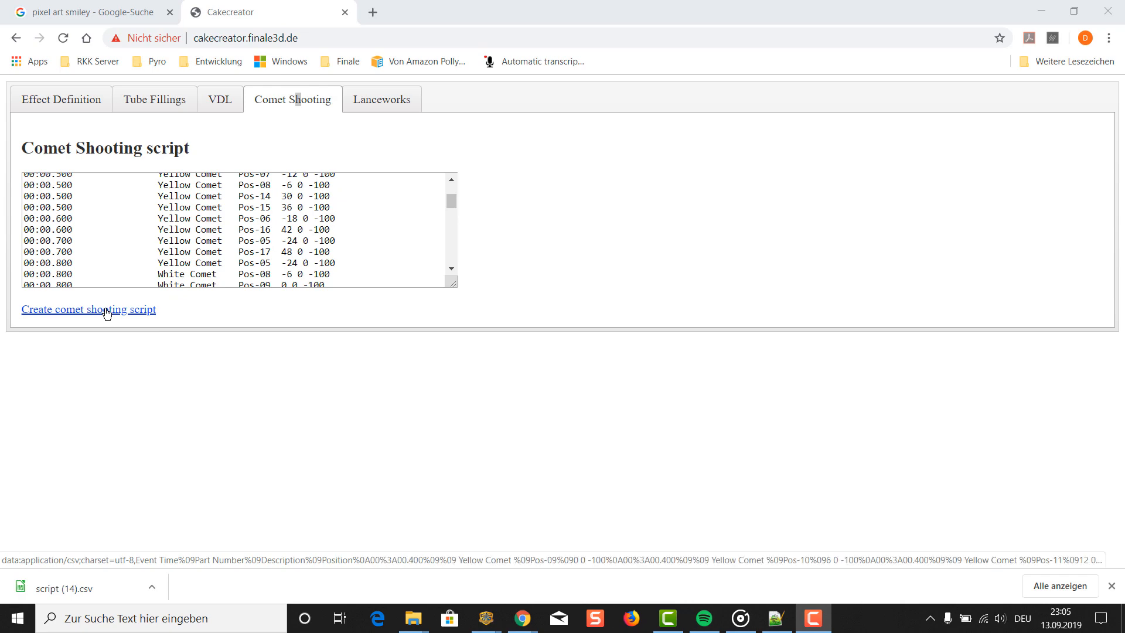
click(106, 311)
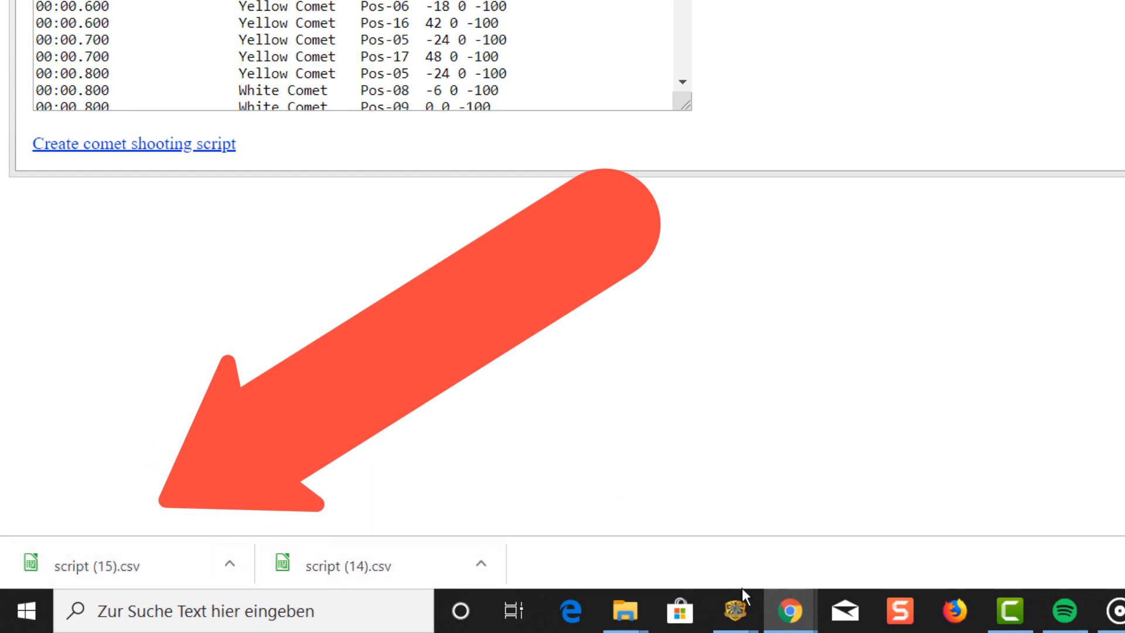
mouse_move(739, 606)
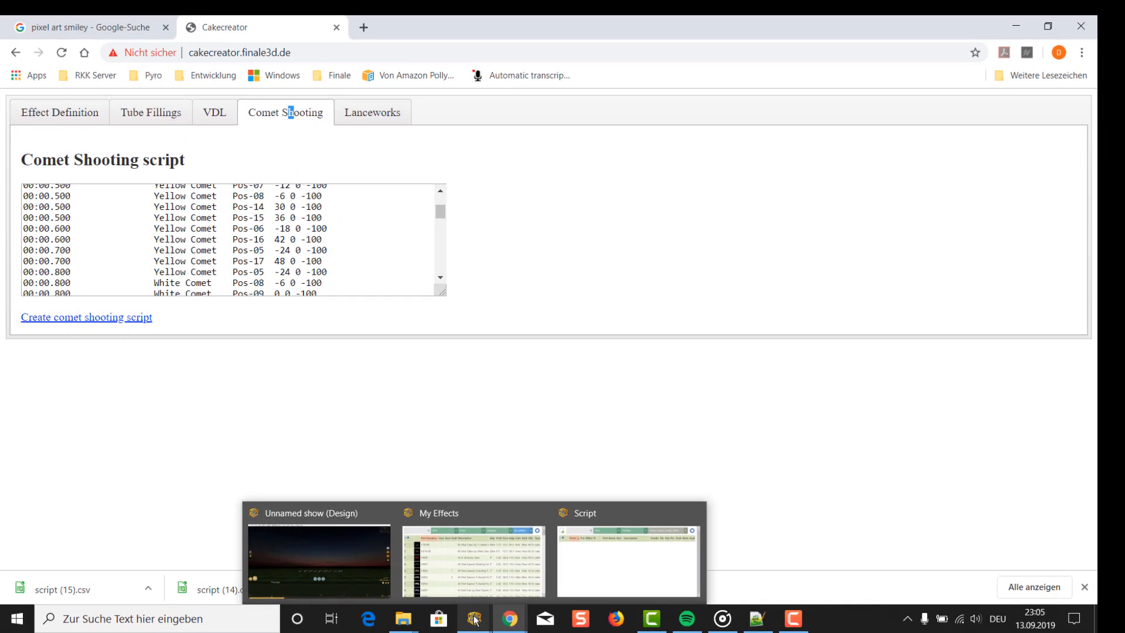
mouse_move(353, 552)
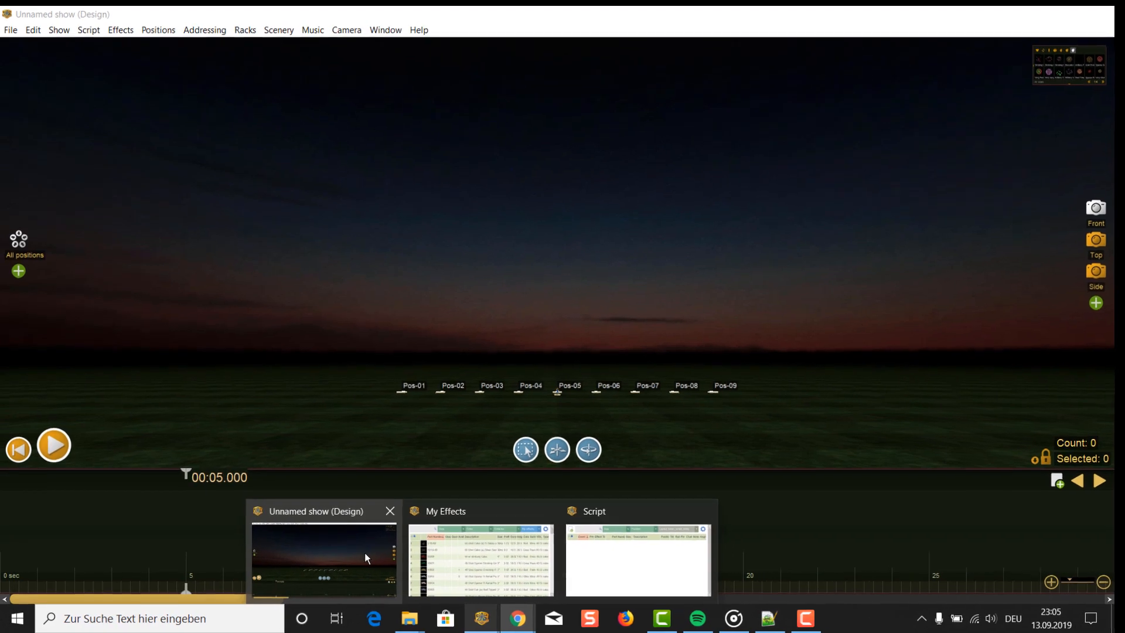
click(369, 552)
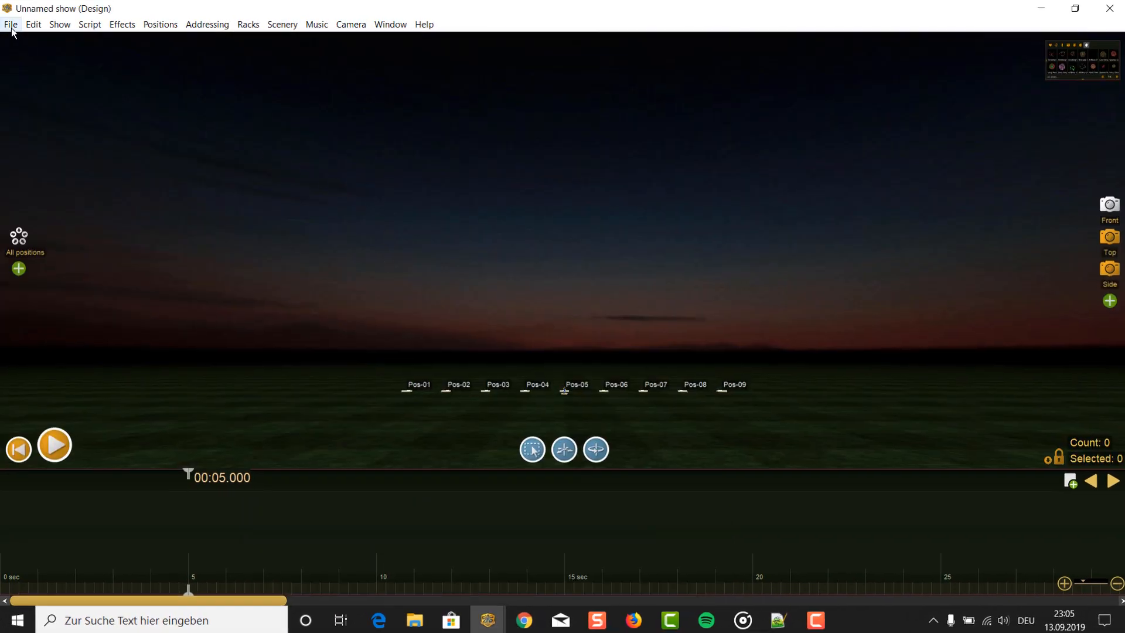
- Import script (15).csv from Downloads into a new show, keeping the default options for interpreting the show data
click(12, 26)
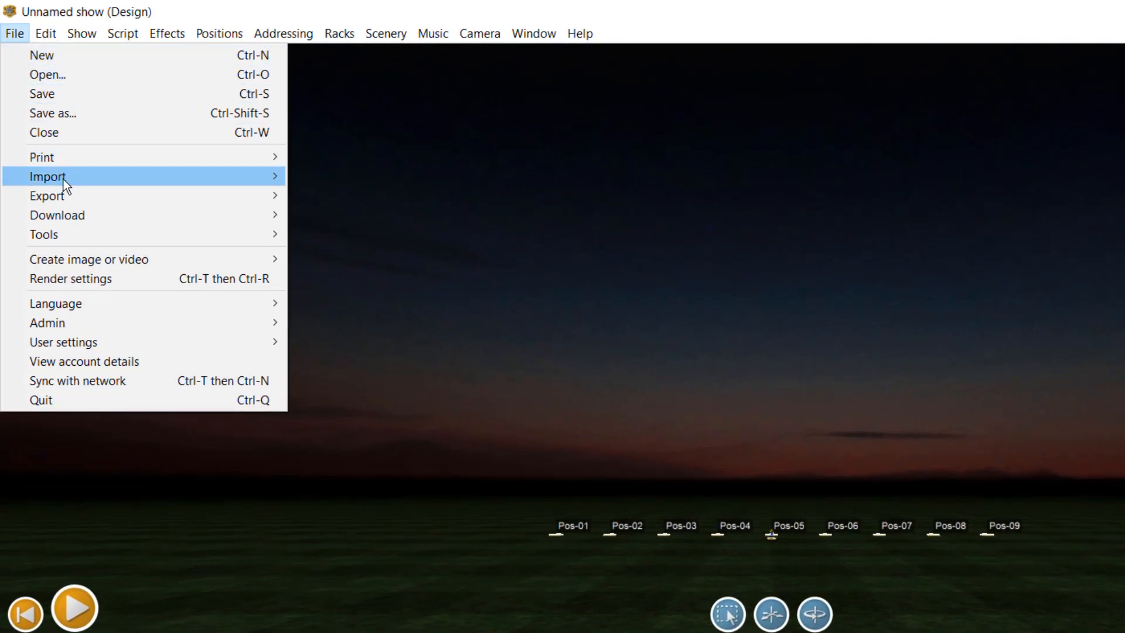
mouse_move(46, 136)
mouse_move(407, 183)
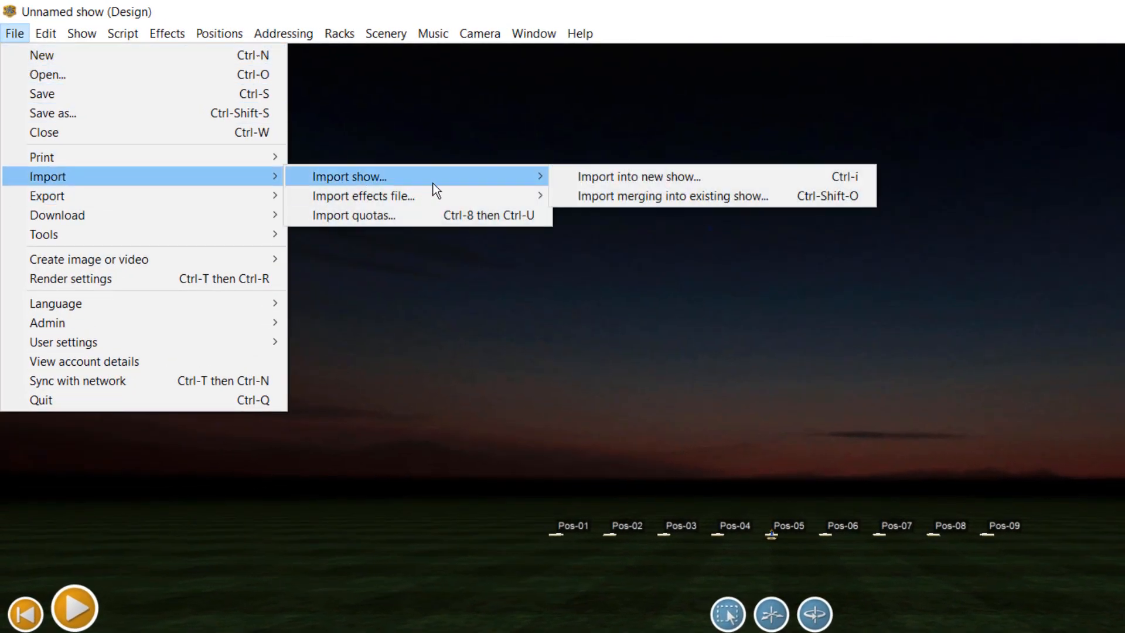
click(624, 177)
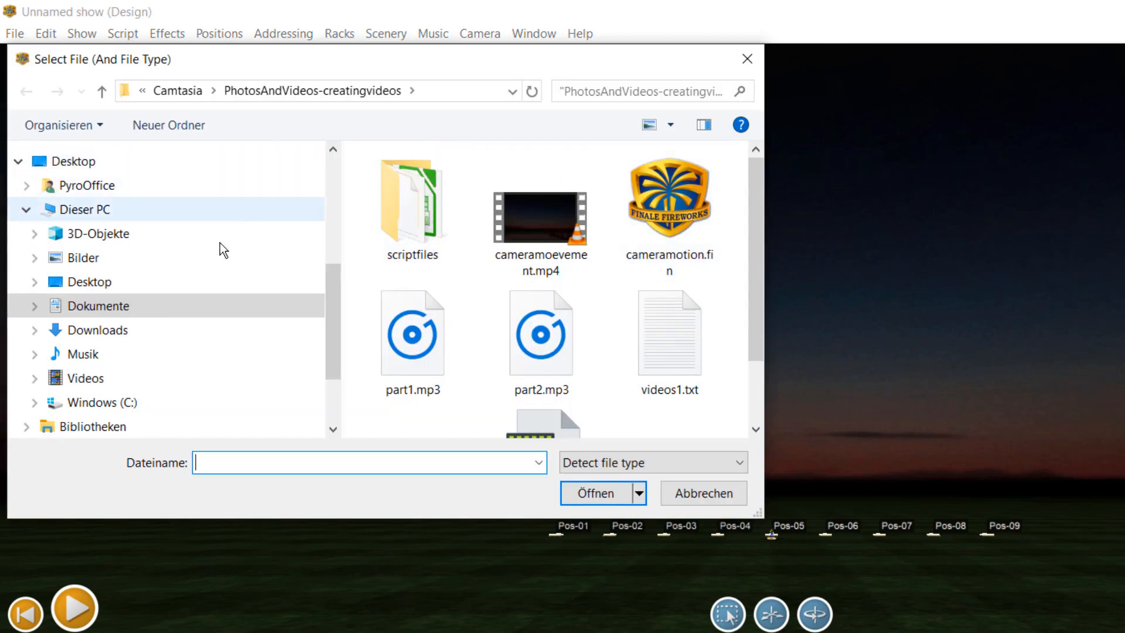
click(139, 328)
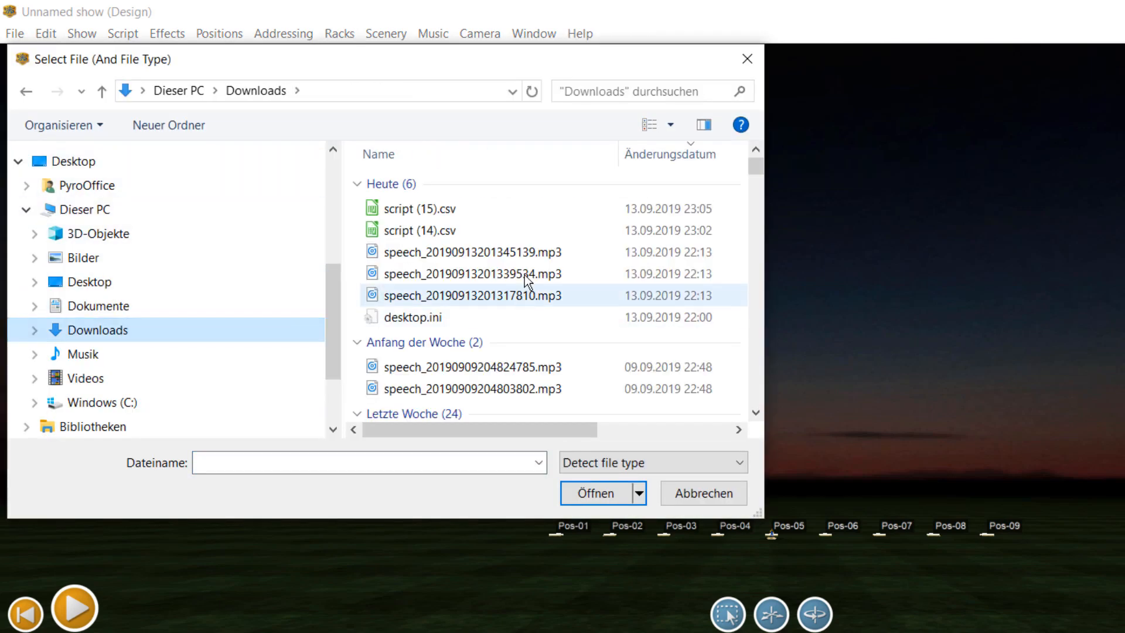
click(430, 209)
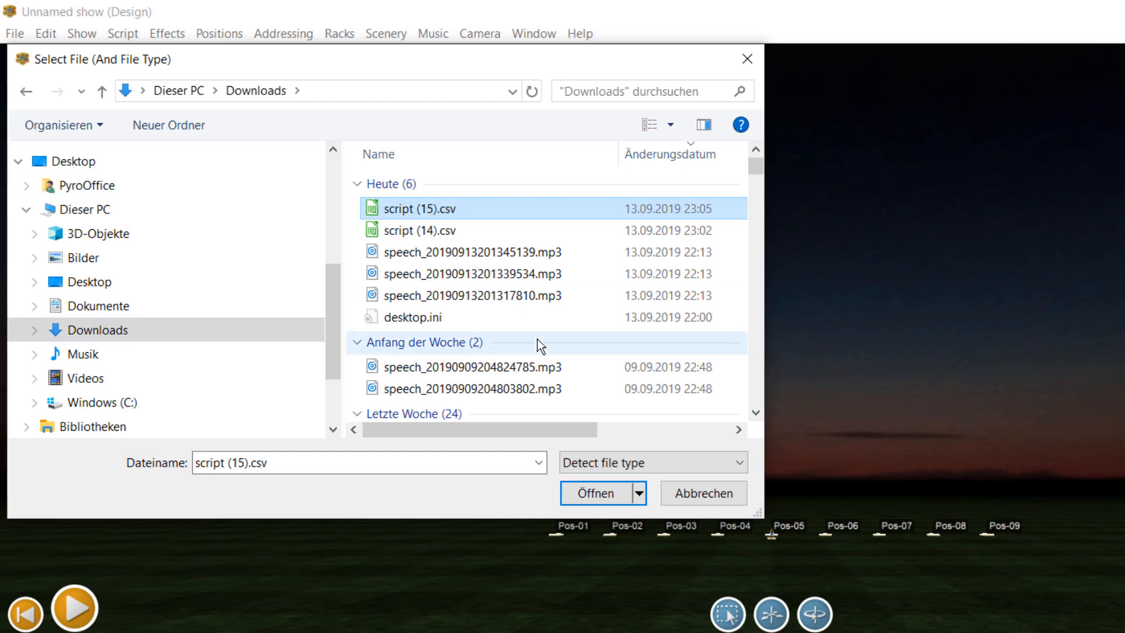
click(587, 487)
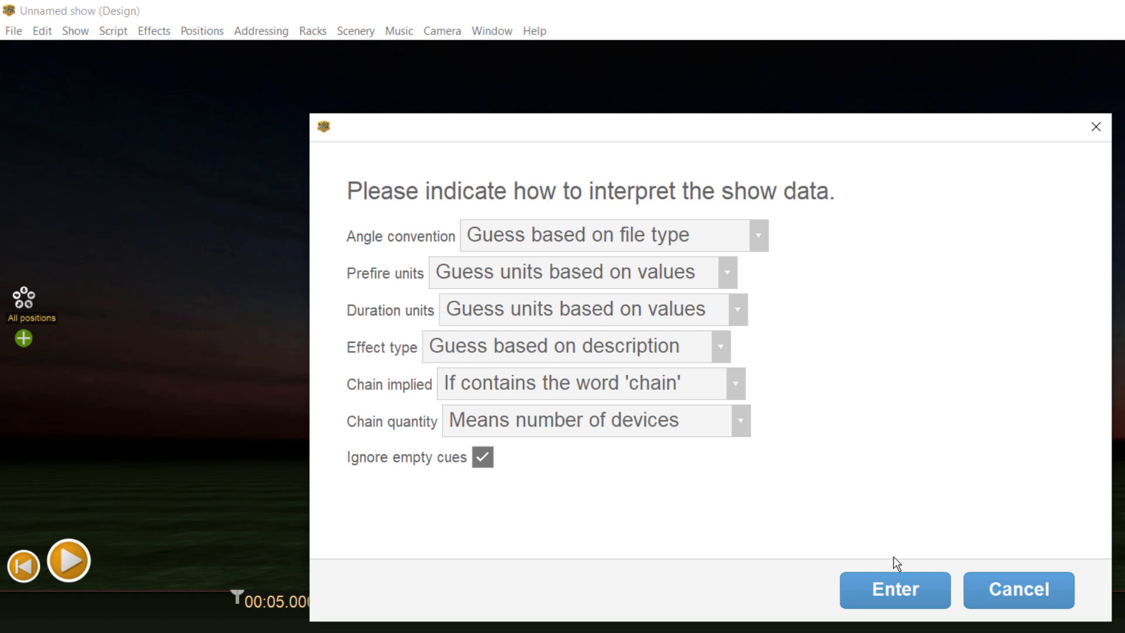
click(900, 590)
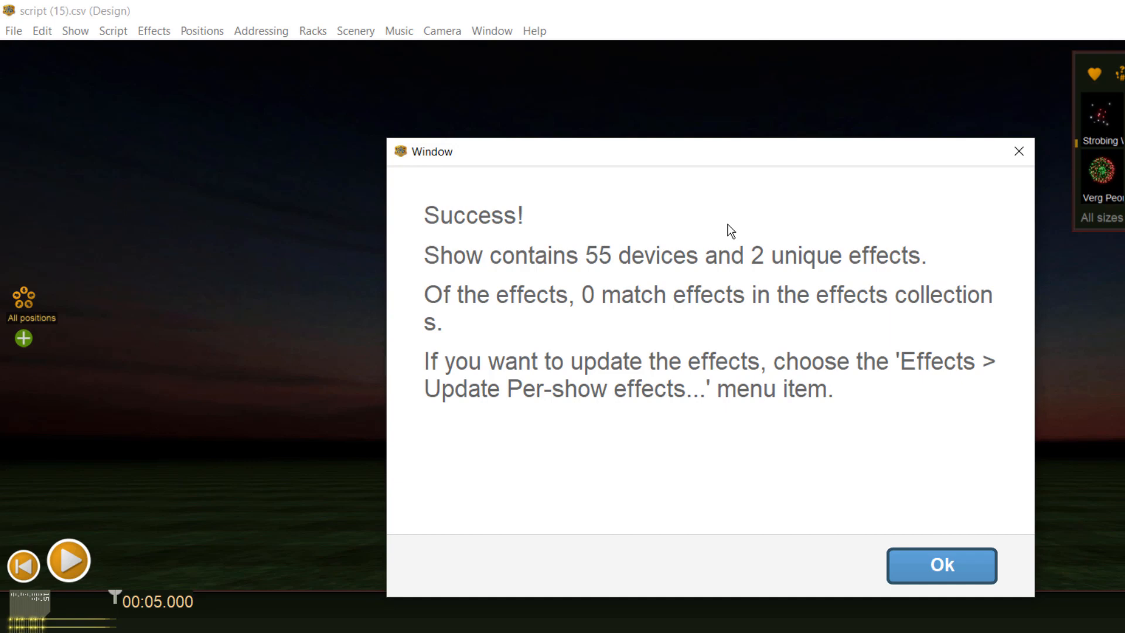
click(893, 566)
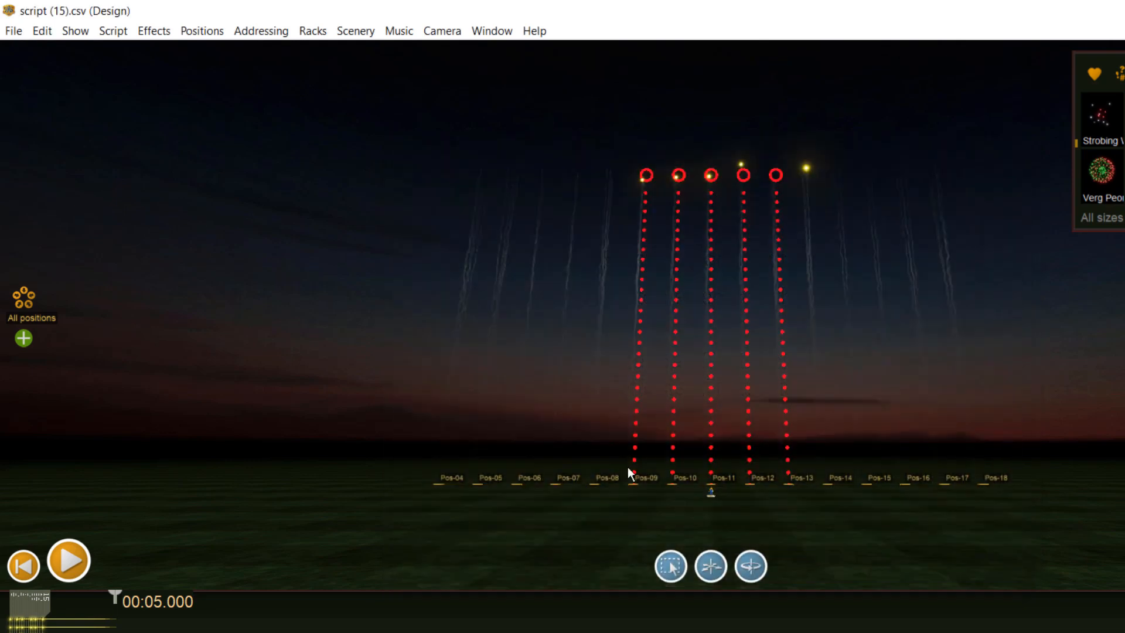
- Play the imported smiley show from the beginning
click(24, 566)
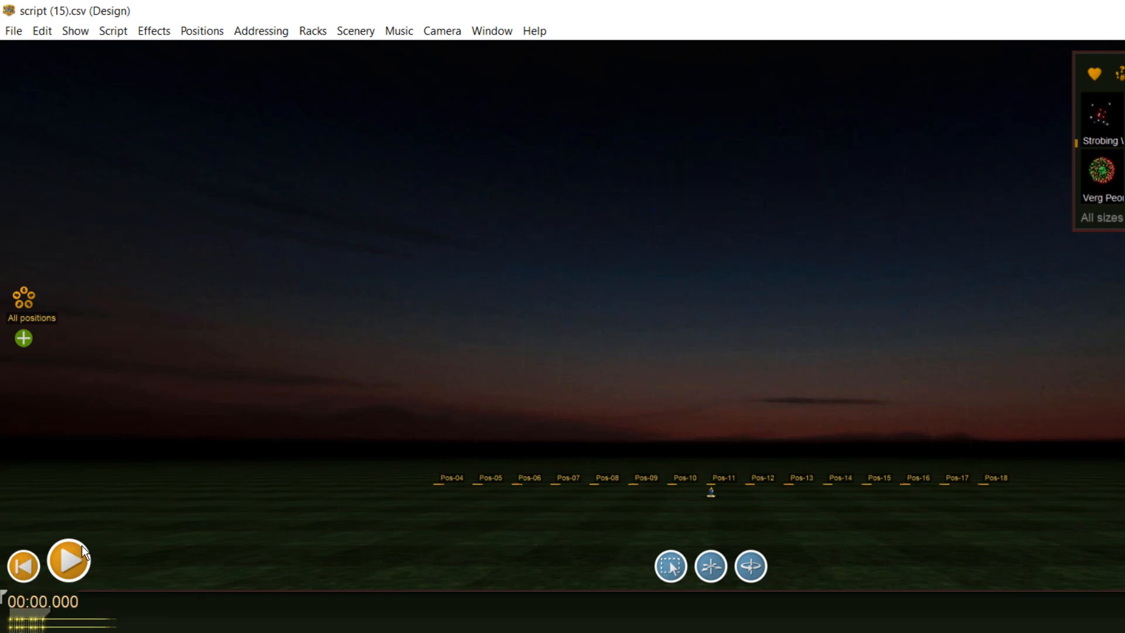
click(69, 562)
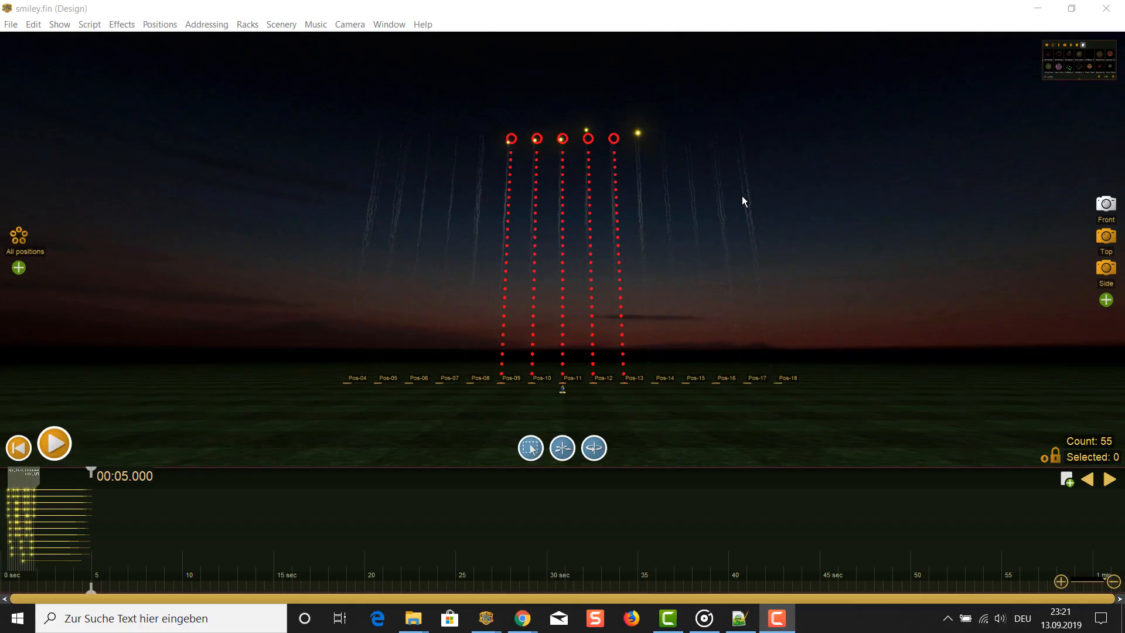
- Unlock the positions and arrange all of them, Pos-04 to Pos-18, into a line with a total length of 100 m
click(1106, 237)
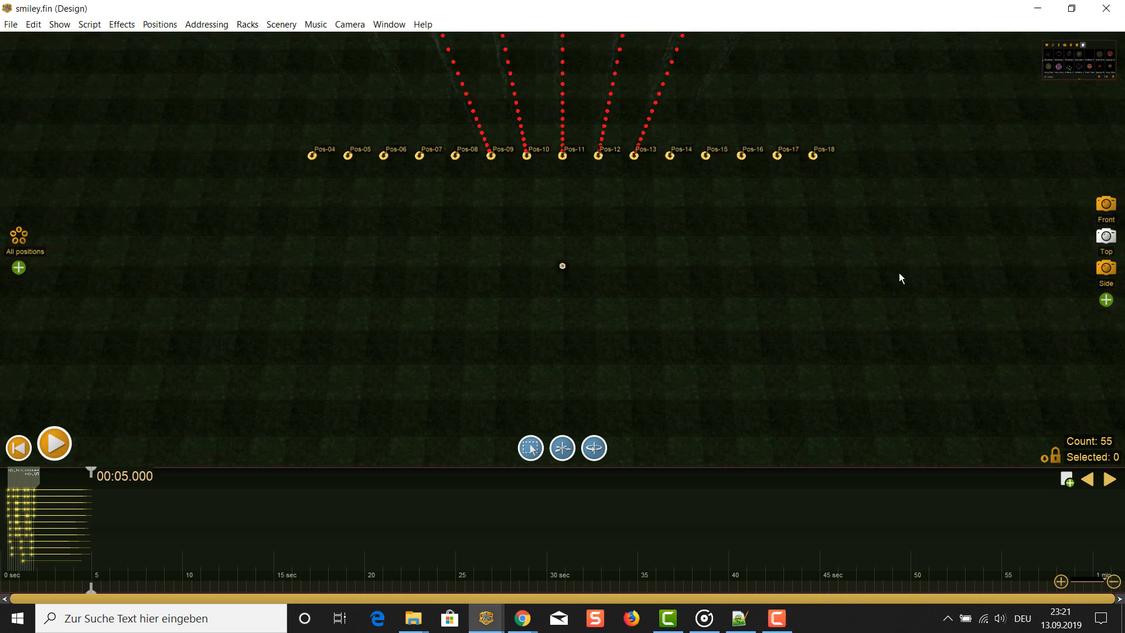
drag(583, 344, 656, 447)
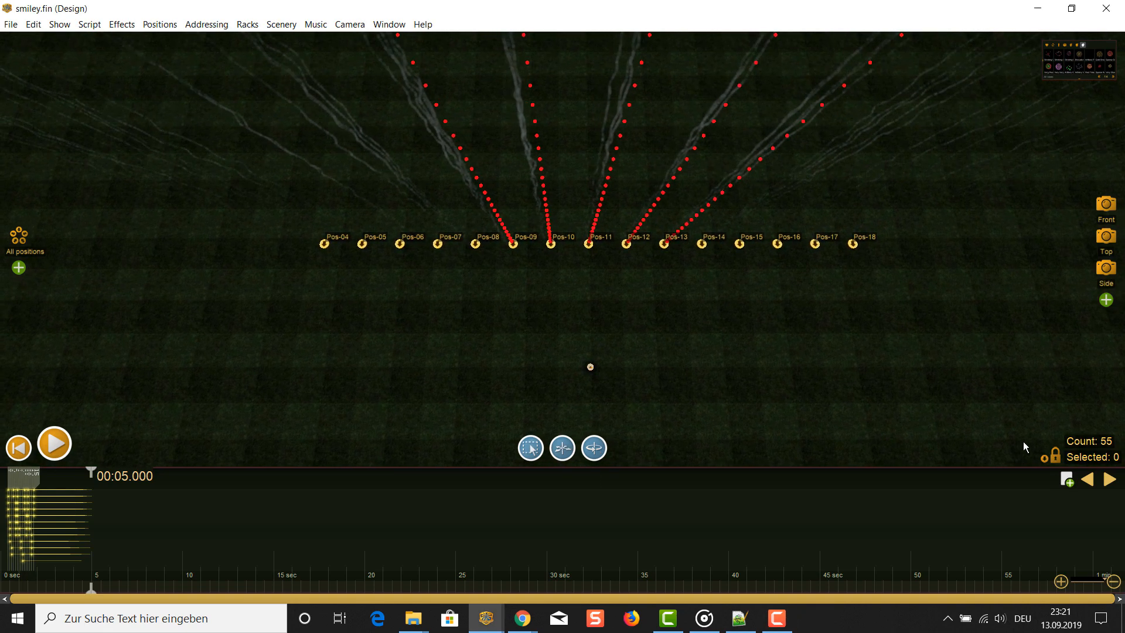
click(1056, 457)
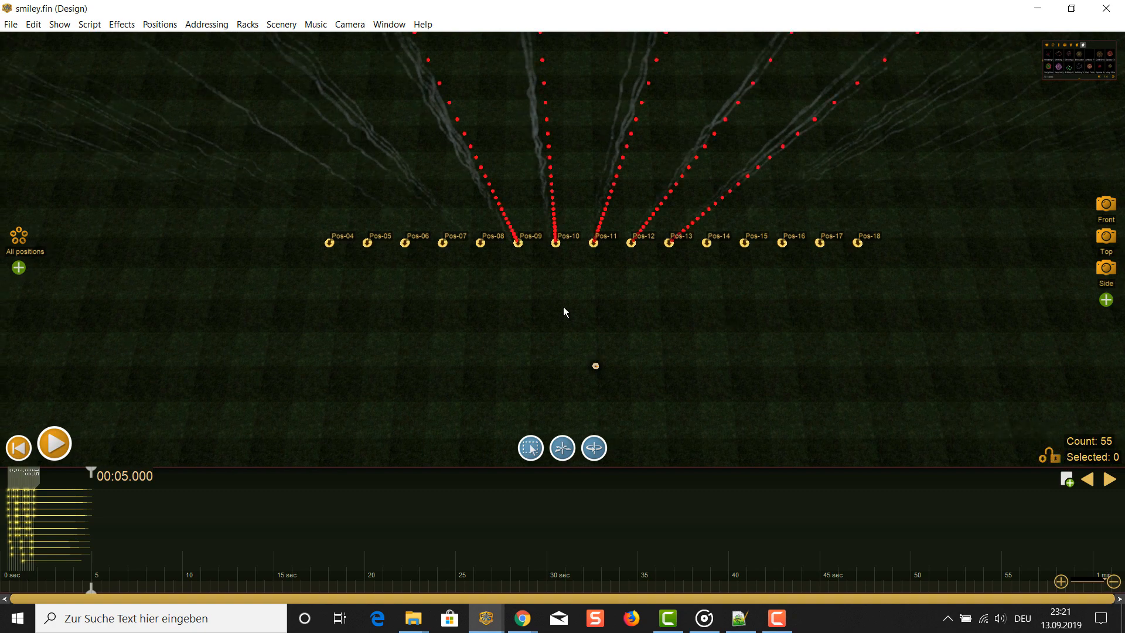
click(20, 235)
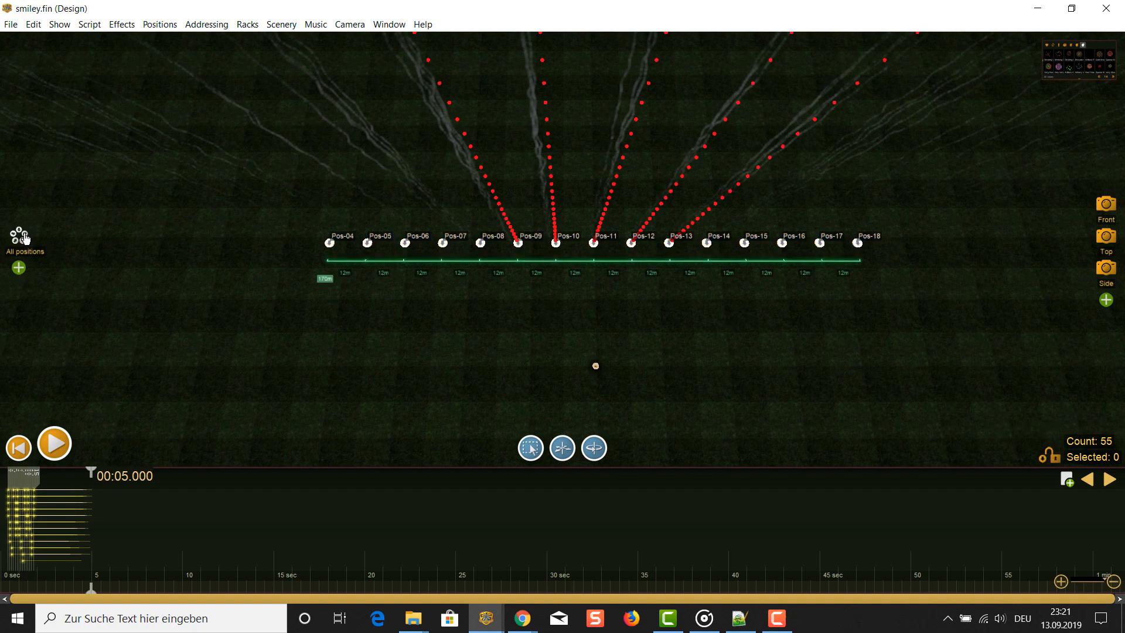
scroll(299, 331, up, 3)
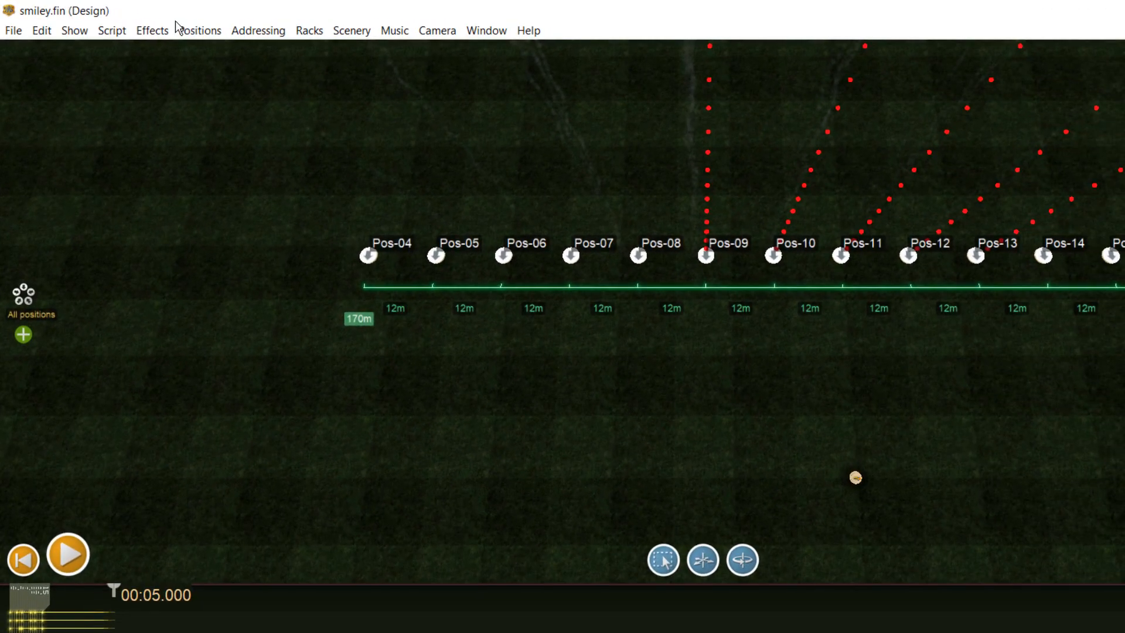
click(186, 31)
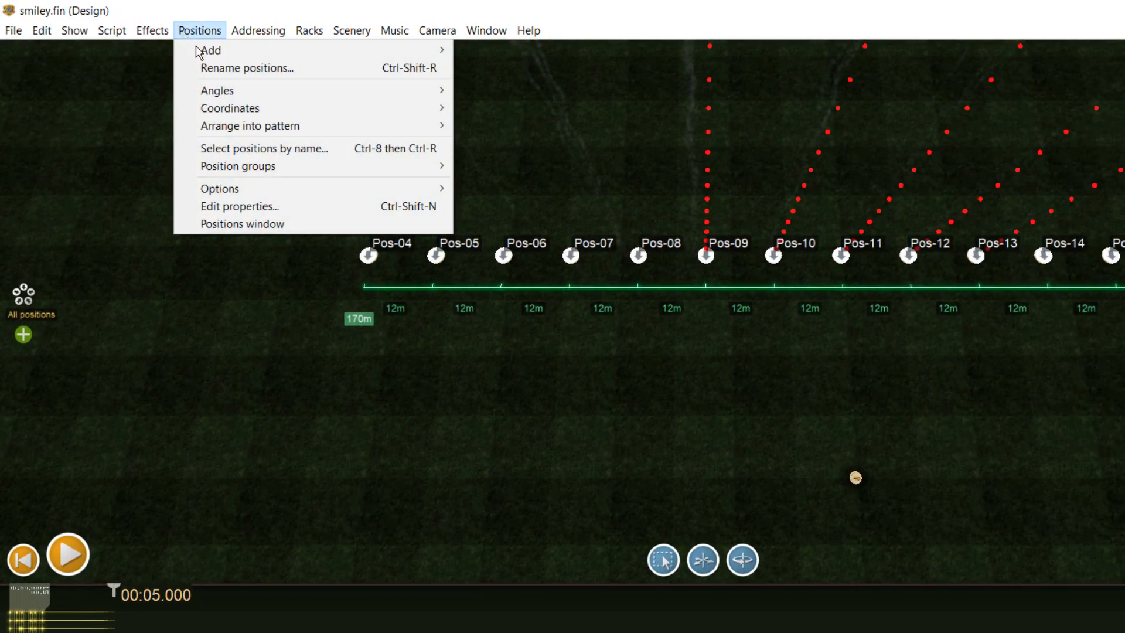
mouse_move(274, 133)
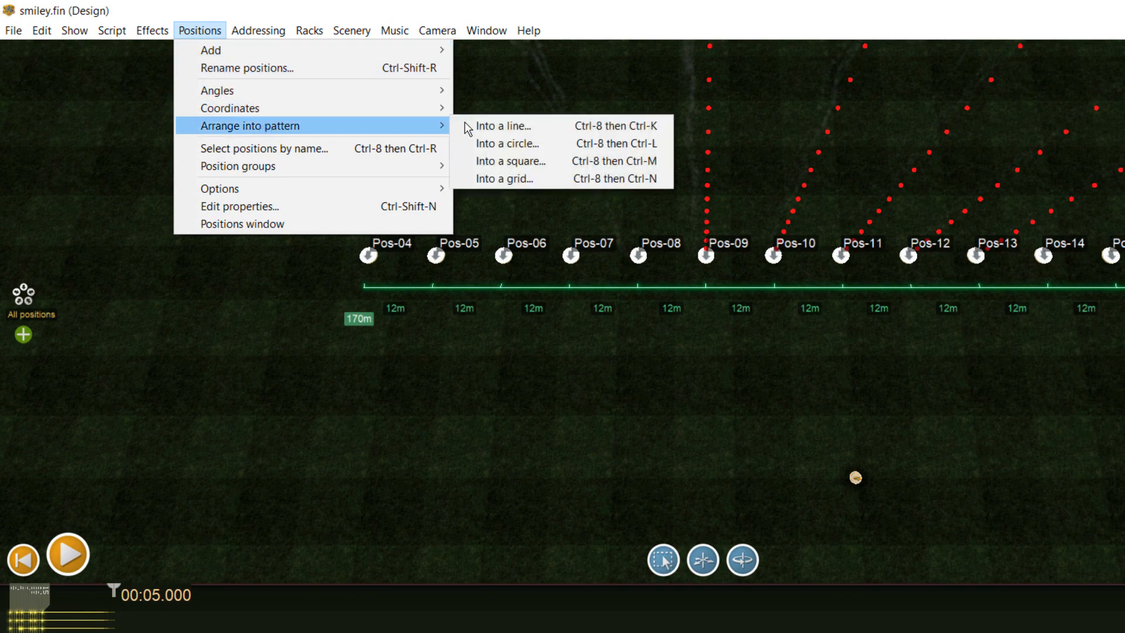
click(518, 121)
text(100m)
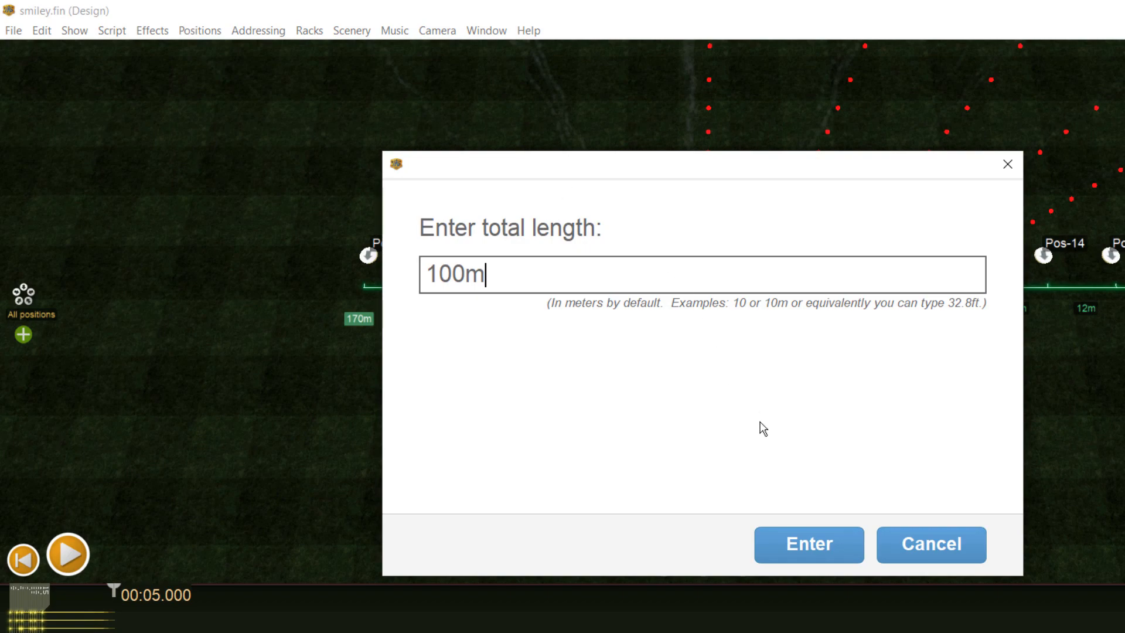
click(804, 537)
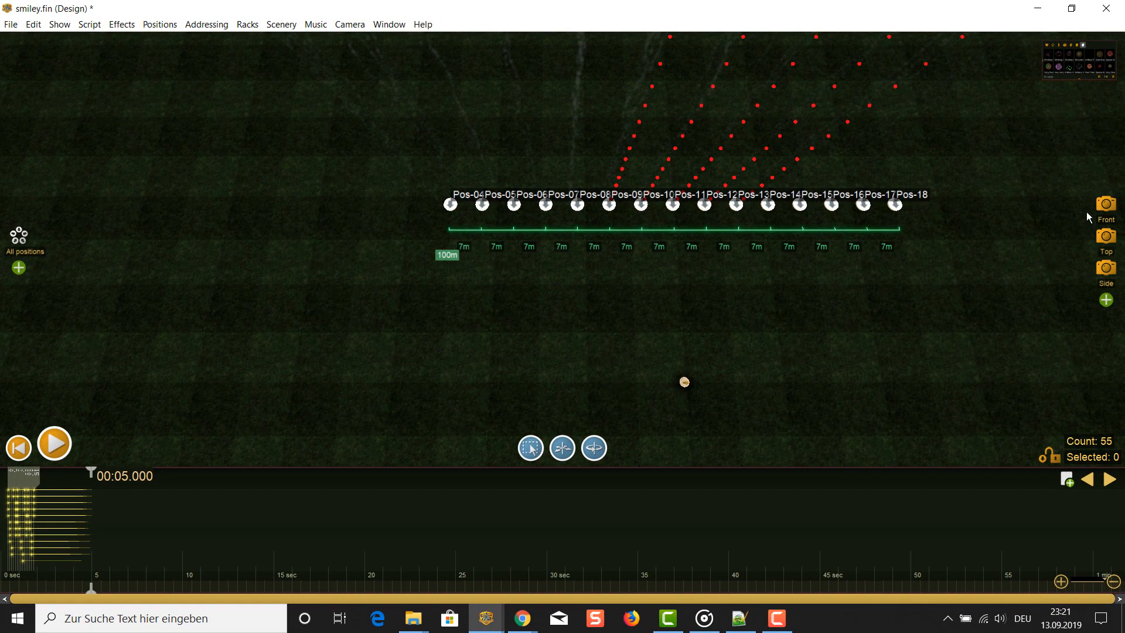
- Check the narrowed position line from the front camera by playing the show from the start, and stop playback
click(1105, 205)
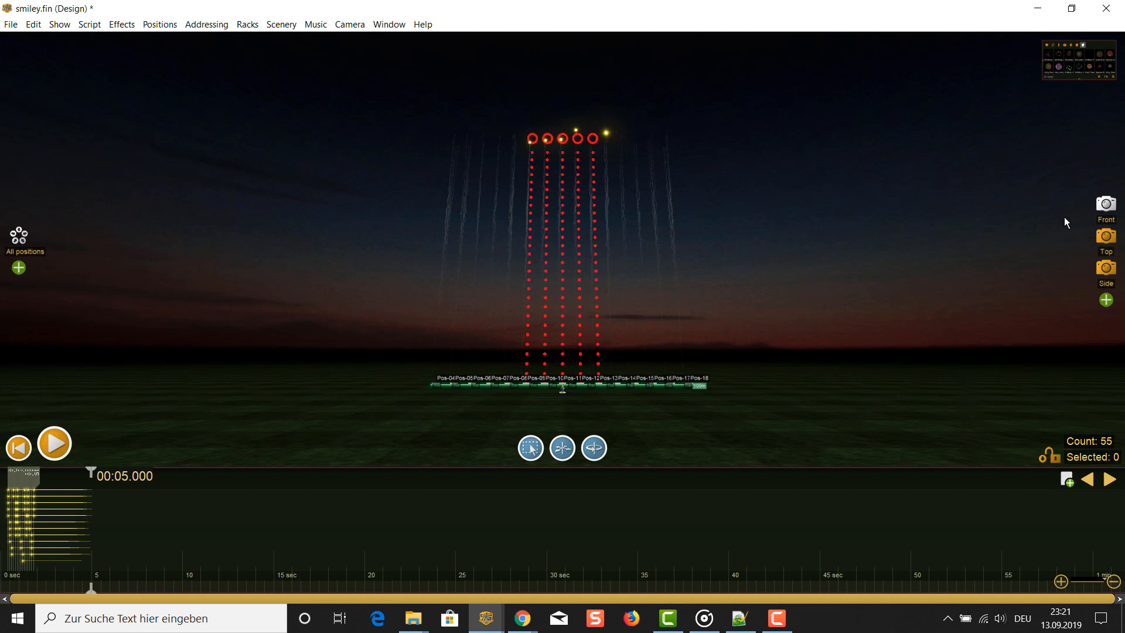
click(18, 447)
click(56, 445)
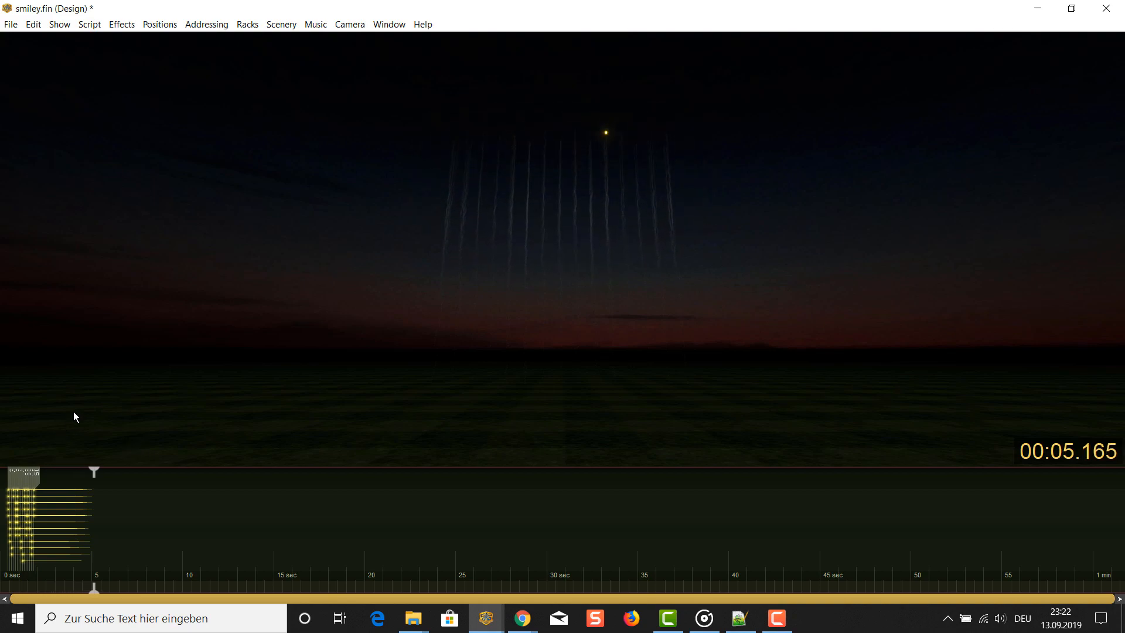
key(space)
- Try stretching the complete comet sequence, with all events selected, to a total duration of 2.4 seconds
click(84, 474)
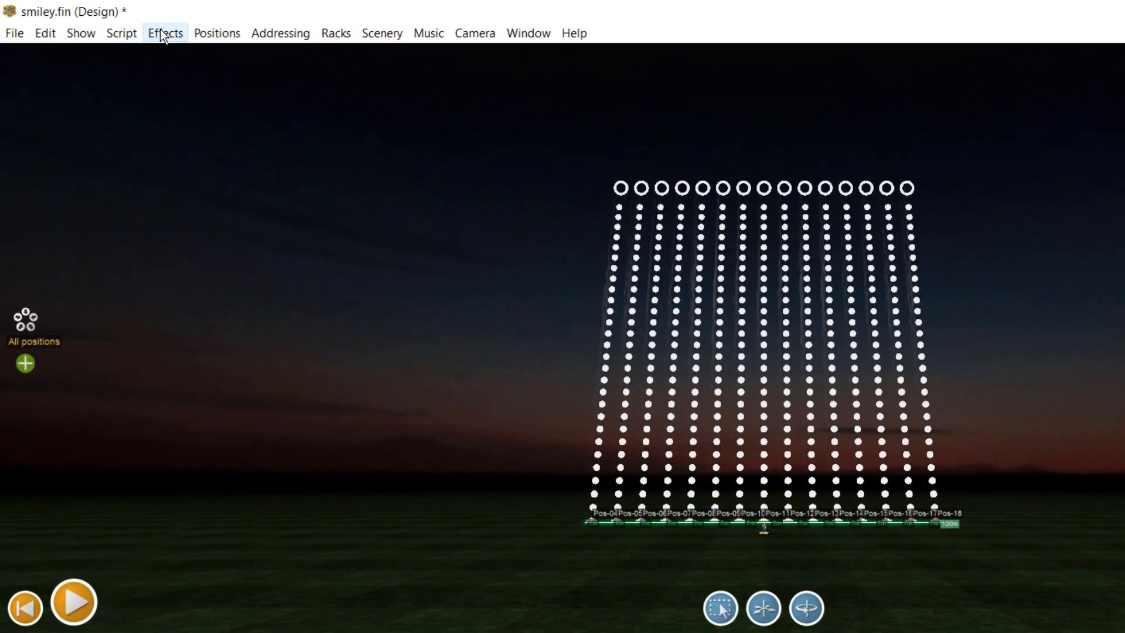
click(124, 35)
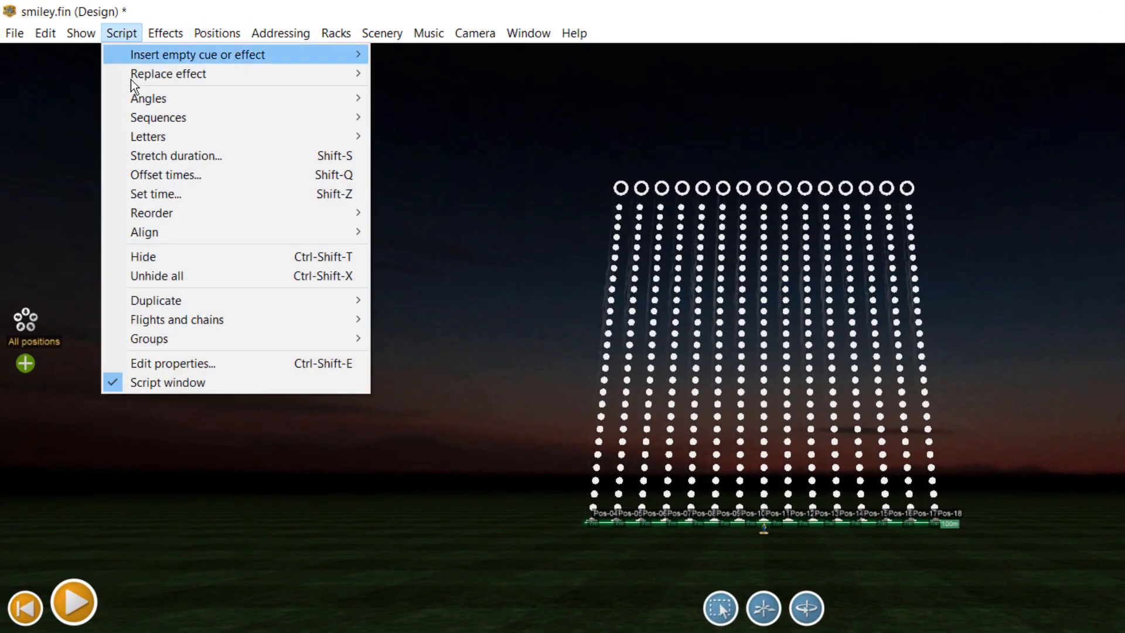
click(199, 154)
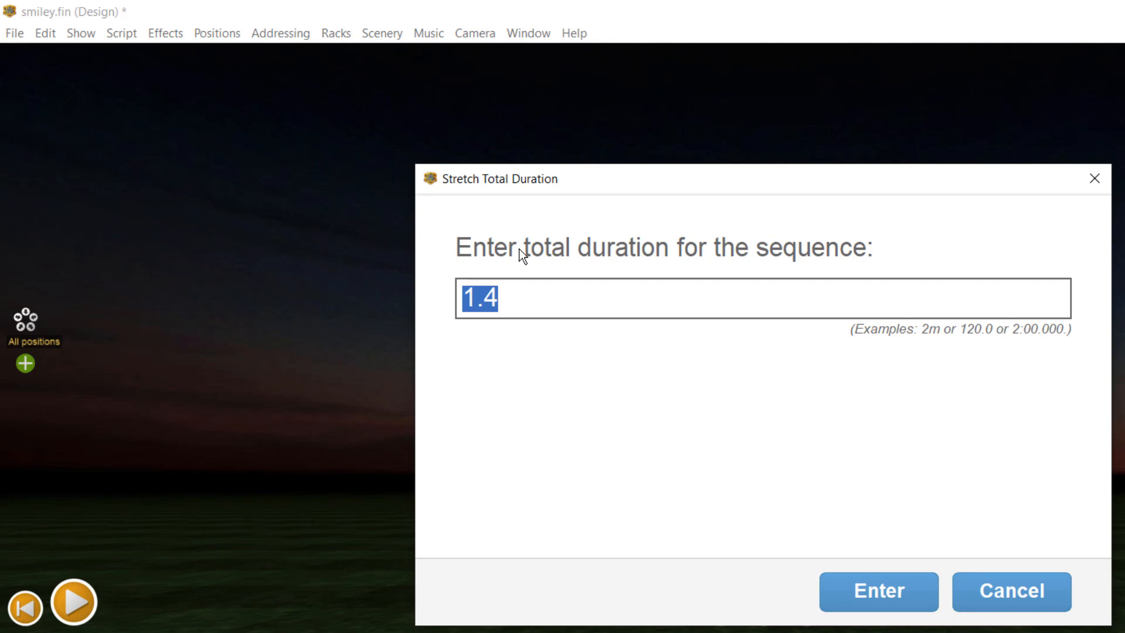
text(2)
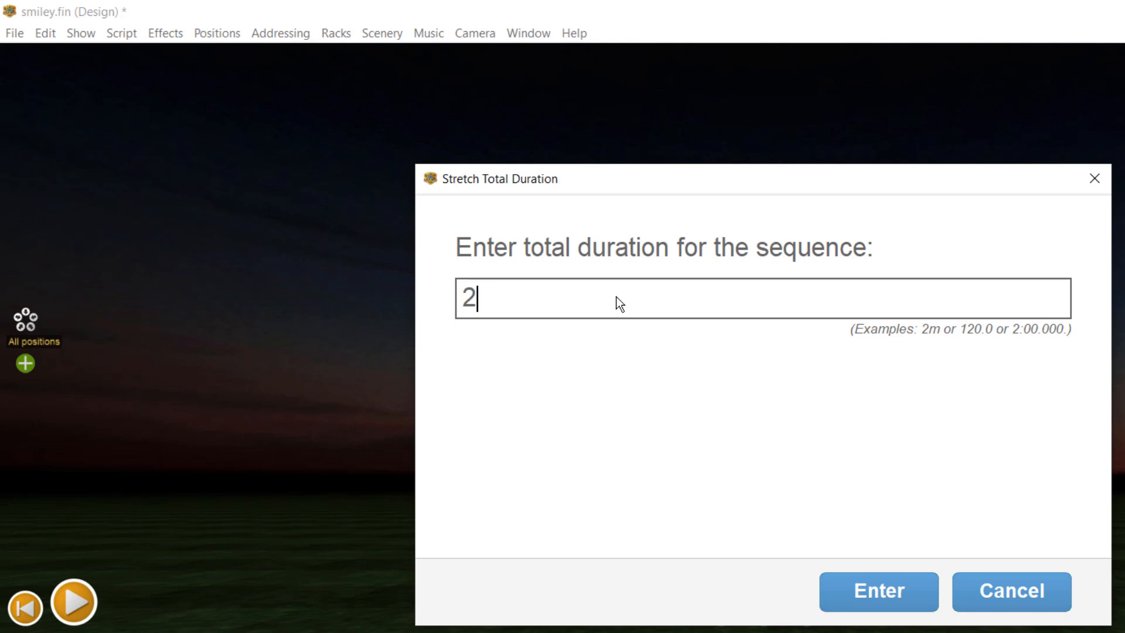
text(.4)
key(ctrl+a)
text(2.4)
key(Return)
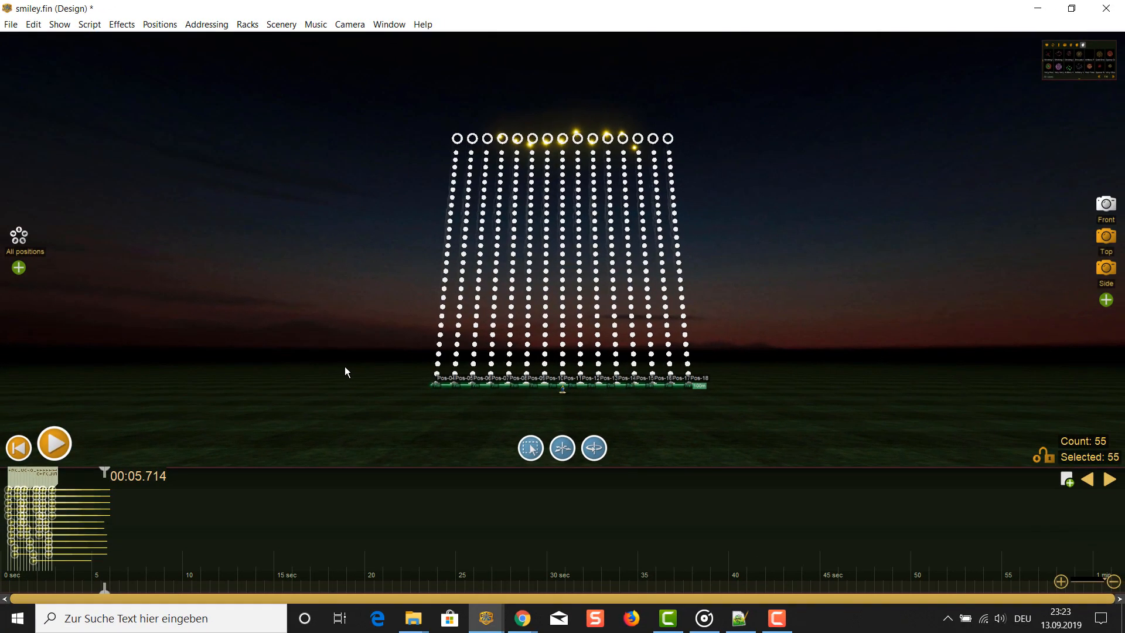
- Play the stretched sequence from the beginning, pausing partway to examine the smiley's shape, and stop after the comets have burned out
click(18, 448)
click(54, 445)
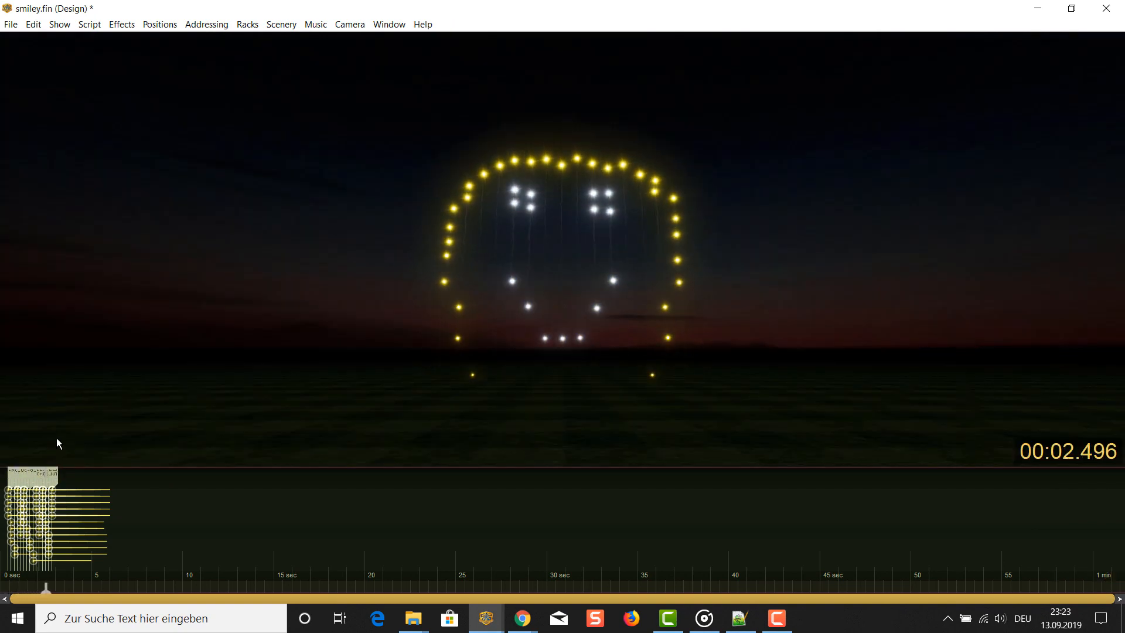
key(space)
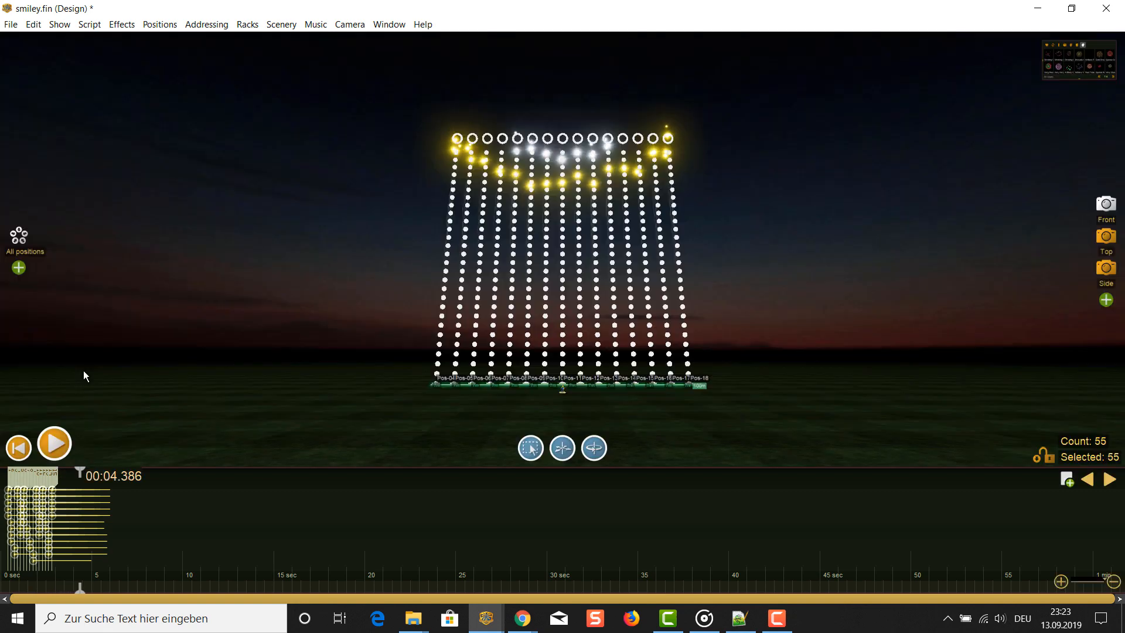
key(space)
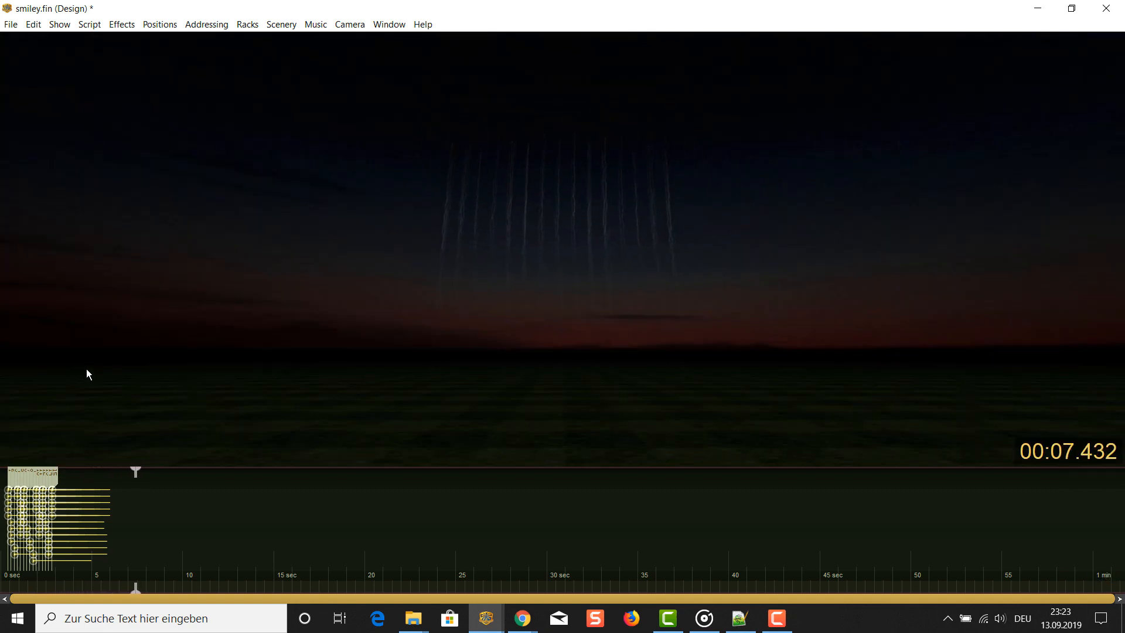
key(space)
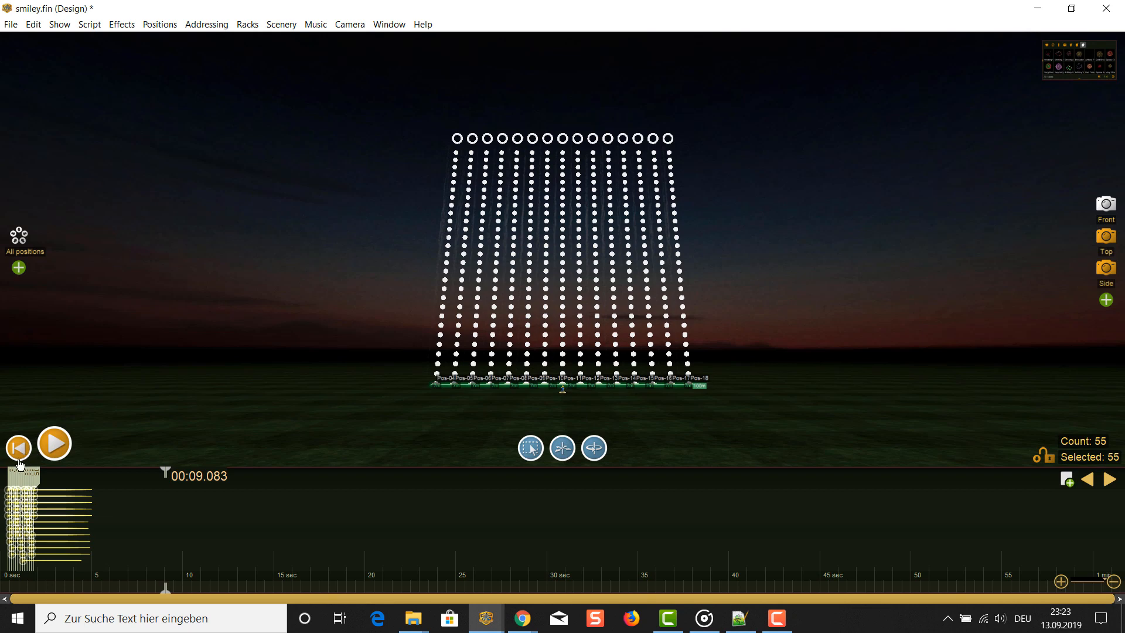
- Replay the show from the beginning with the original sequence duration
click(4, 477)
click(53, 444)
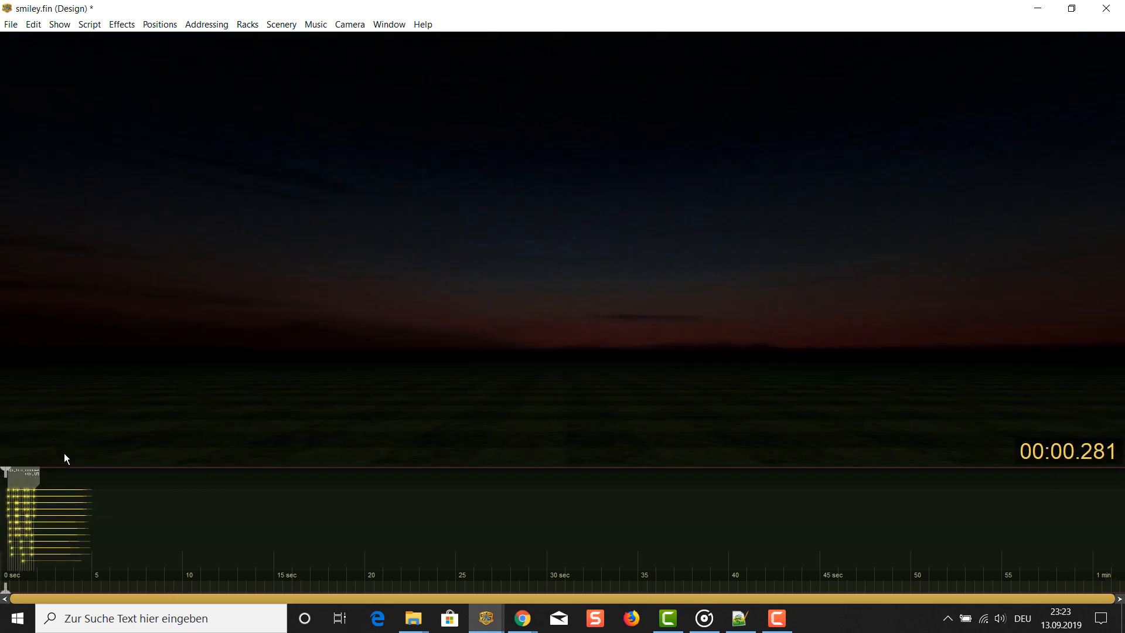